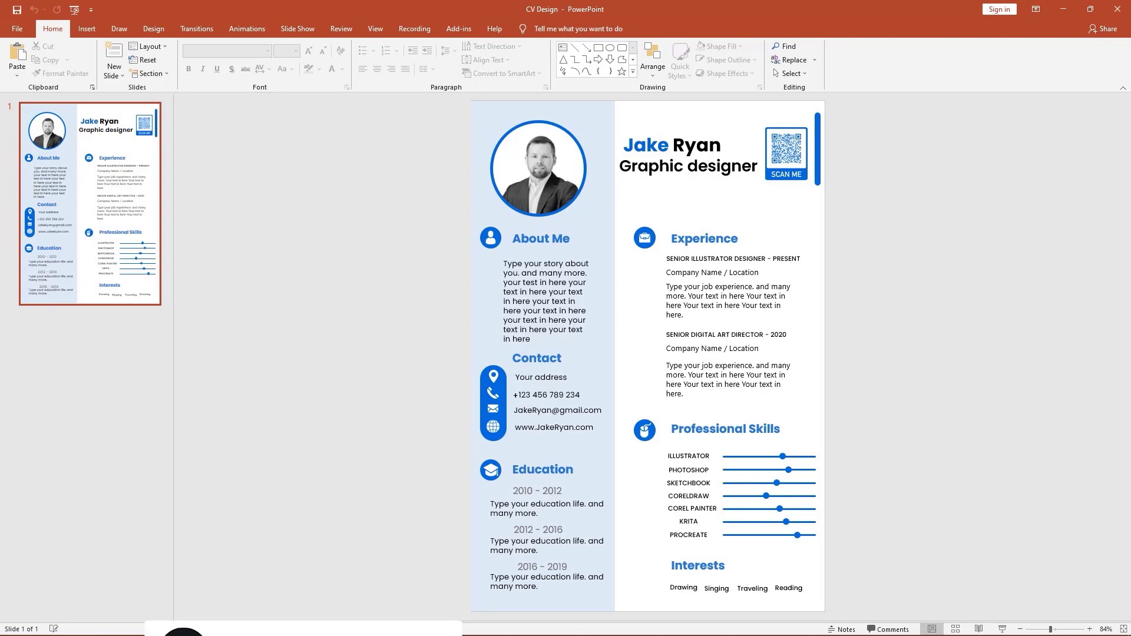
Step: Insert a blank slide 2 after the finished CV slide with Ctrl+M
{"action": "key", "text": "ctrl+m"}
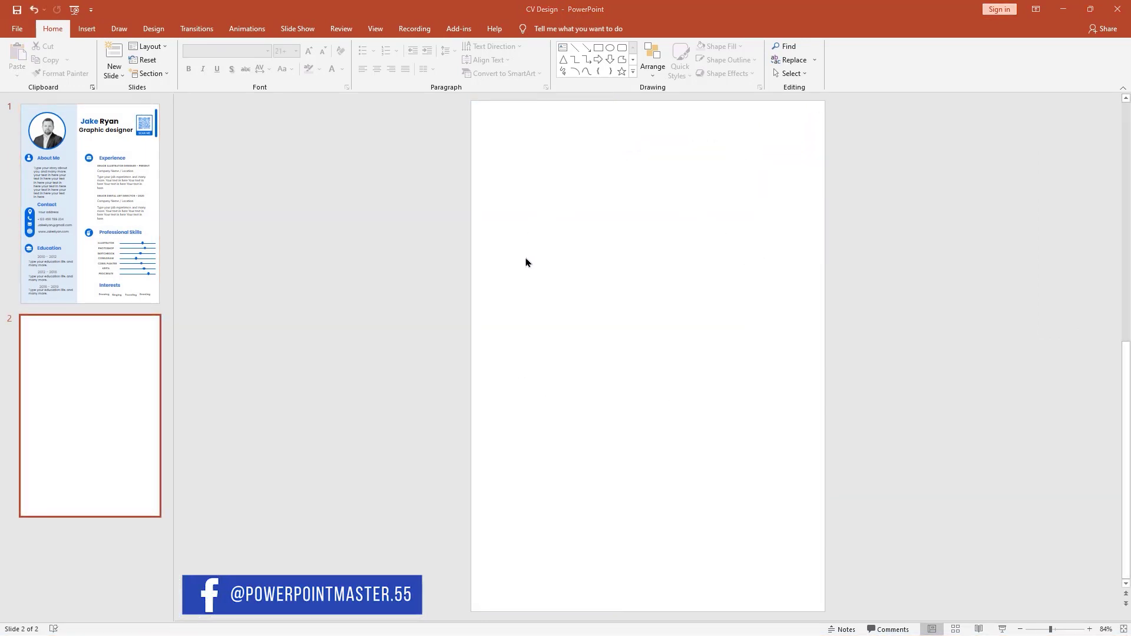
Step: Set a custom slide size of A4 Paper (210x297 mm) in portrait orientation
{"action": "left_click", "coordinate": [153, 29]}
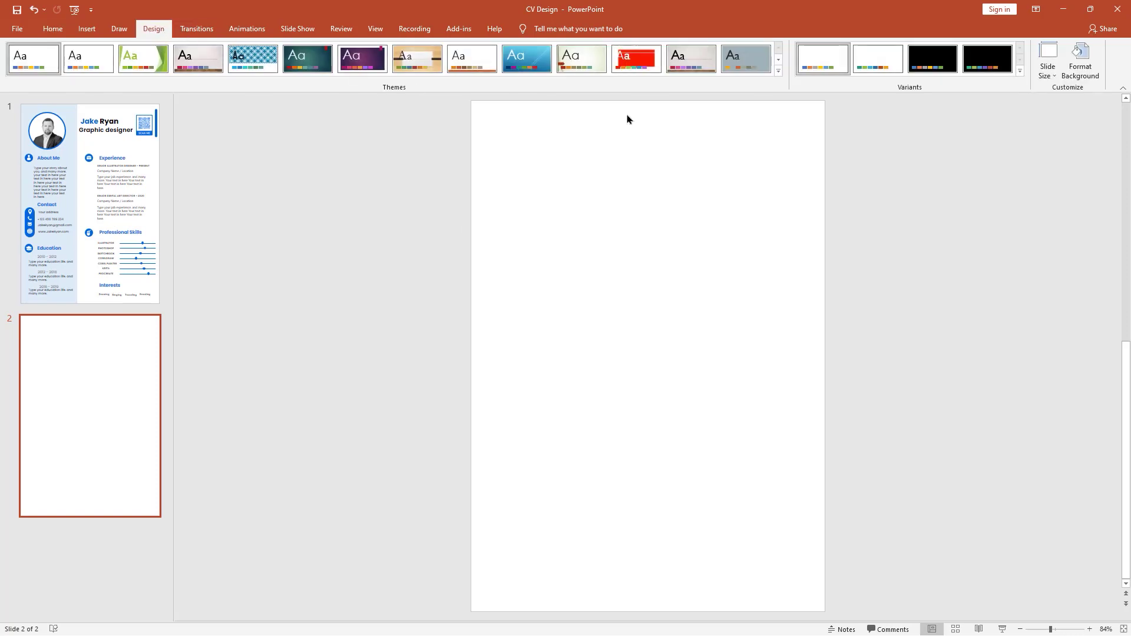
{"action": "left_click", "coordinate": [1051, 76]}
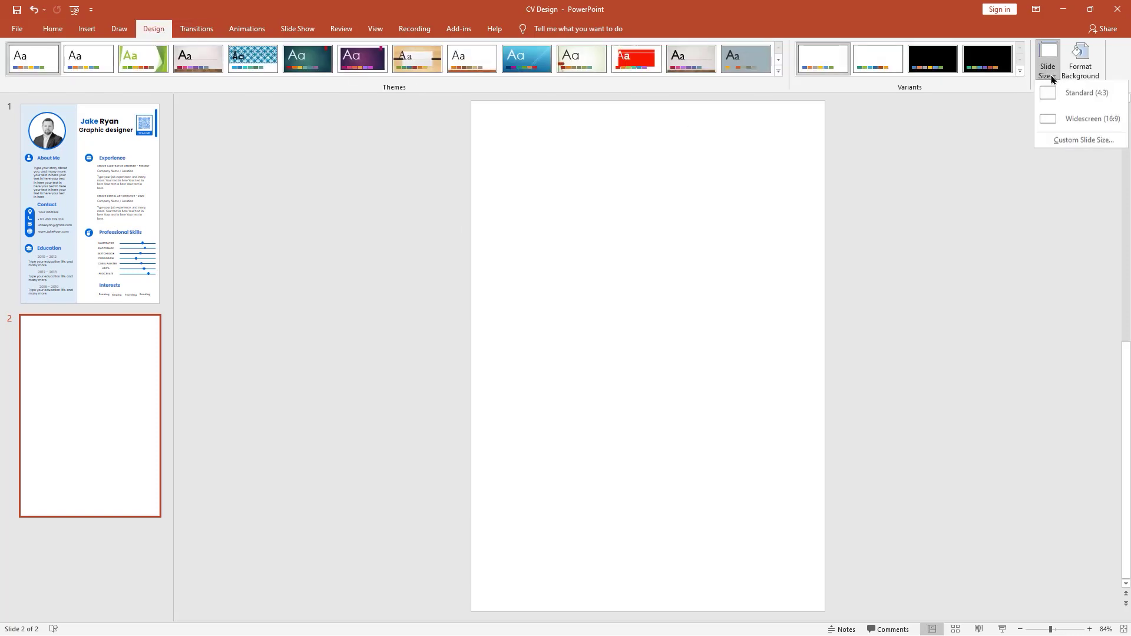
{"action": "left_click", "coordinate": [1044, 143]}
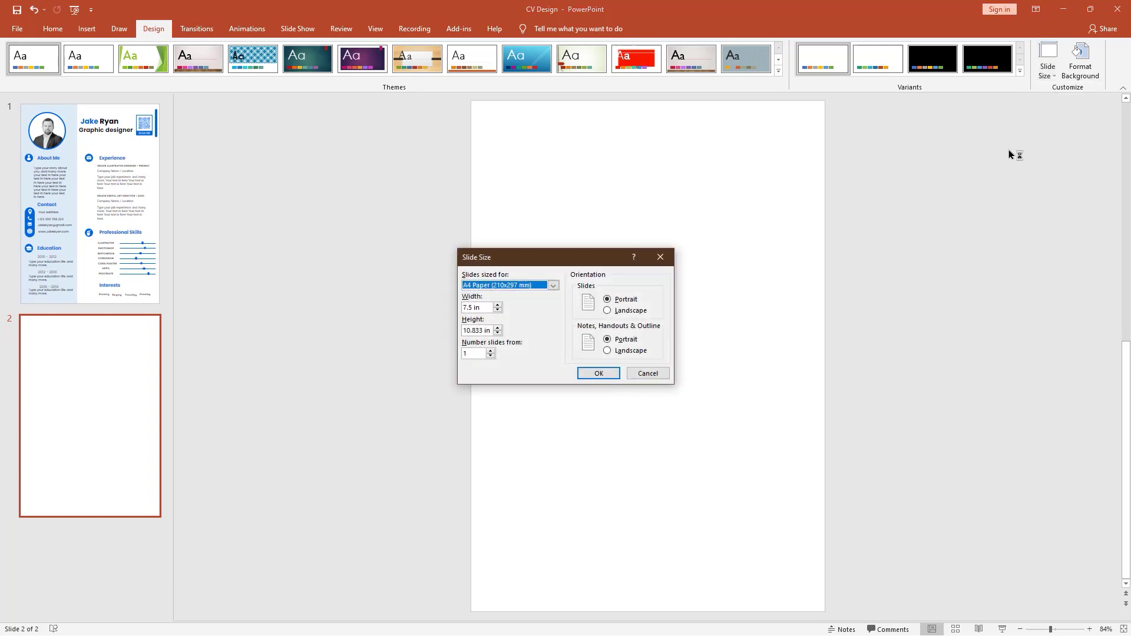
{"action": "left_click", "coordinate": [553, 286]}
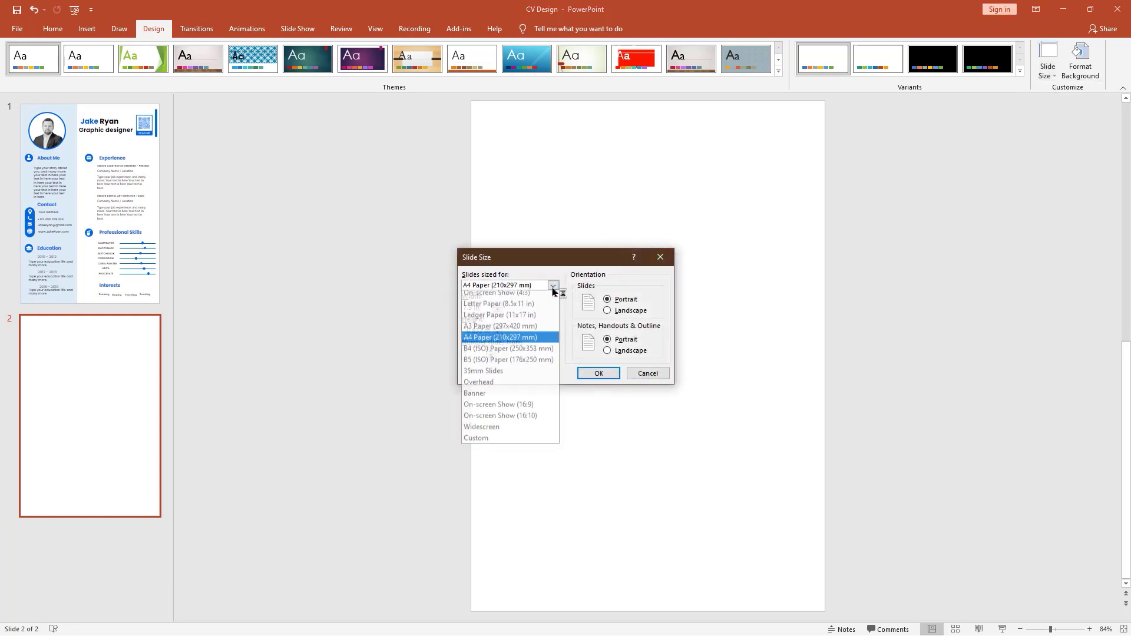
{"action": "left_click", "coordinate": [516, 346]}
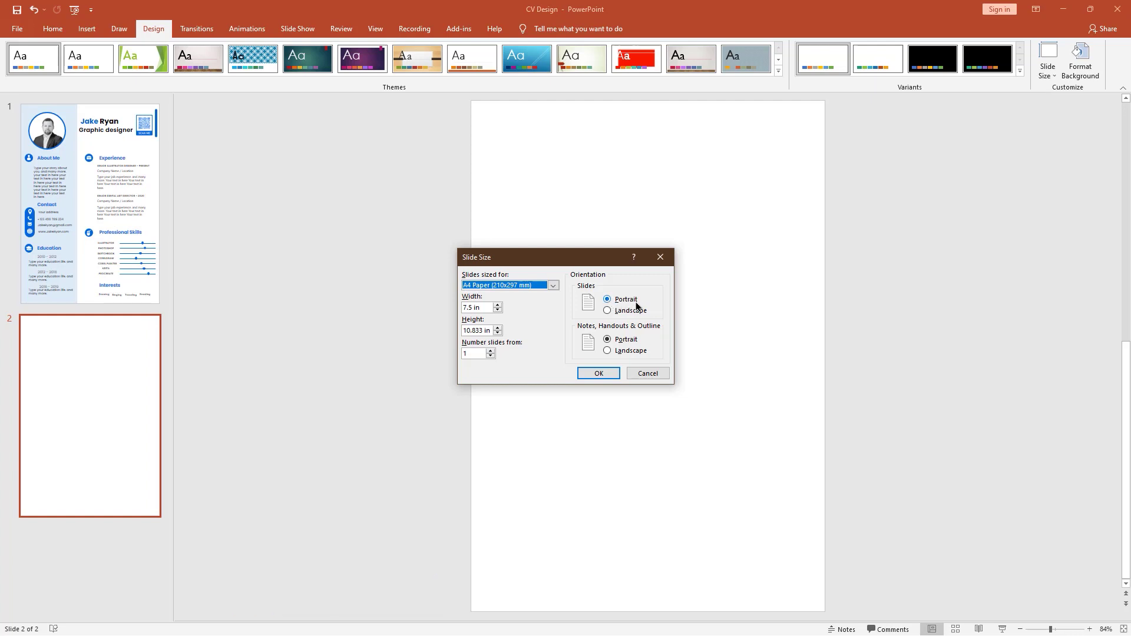
{"action": "left_click", "coordinate": [601, 374]}
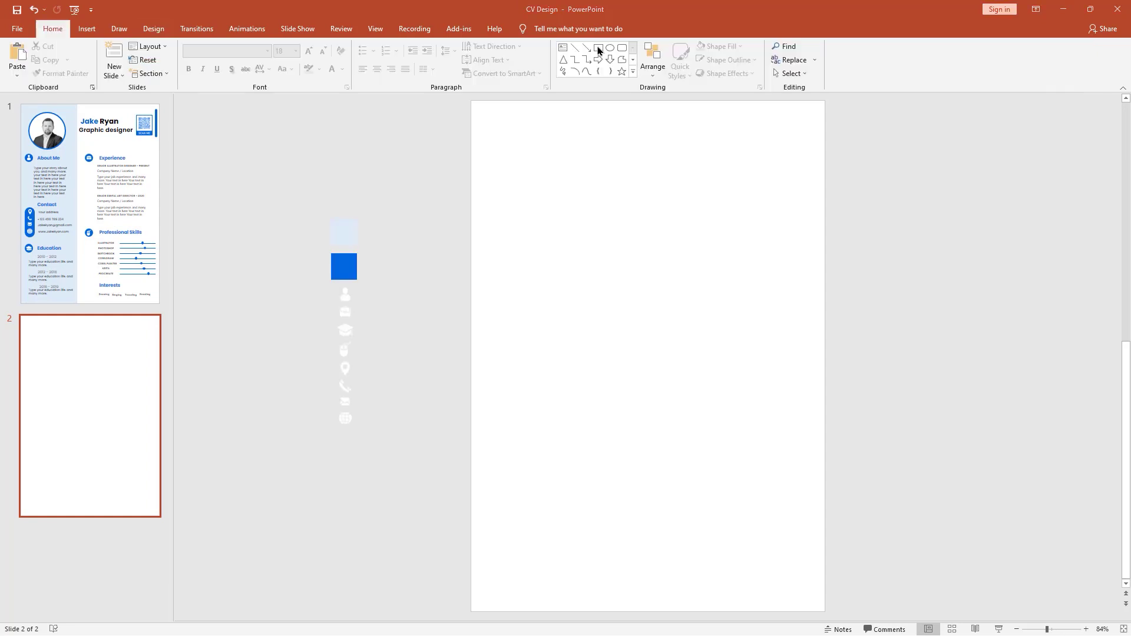
Step: Draw a full-height rectangle 3.06 inches wide down the slide's left edge
{"action": "left_click", "coordinate": [599, 48]}
{"action": "left_click_drag", "start_coordinate": [471, 101], "coordinate": [611, 613]}
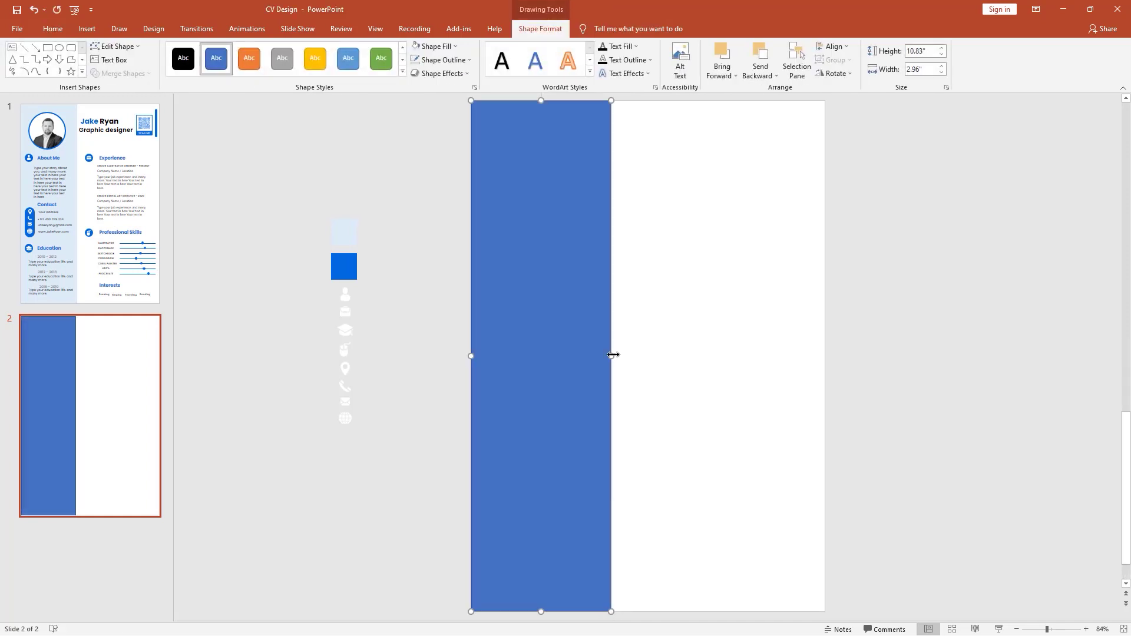
{"action": "left_click_drag", "start_coordinate": [613, 355], "coordinate": [616, 354]}
Step: Remove the rectangle's outline and eyedrop the light-blue swatch as its fill
{"action": "right_click", "coordinate": [577, 282]}
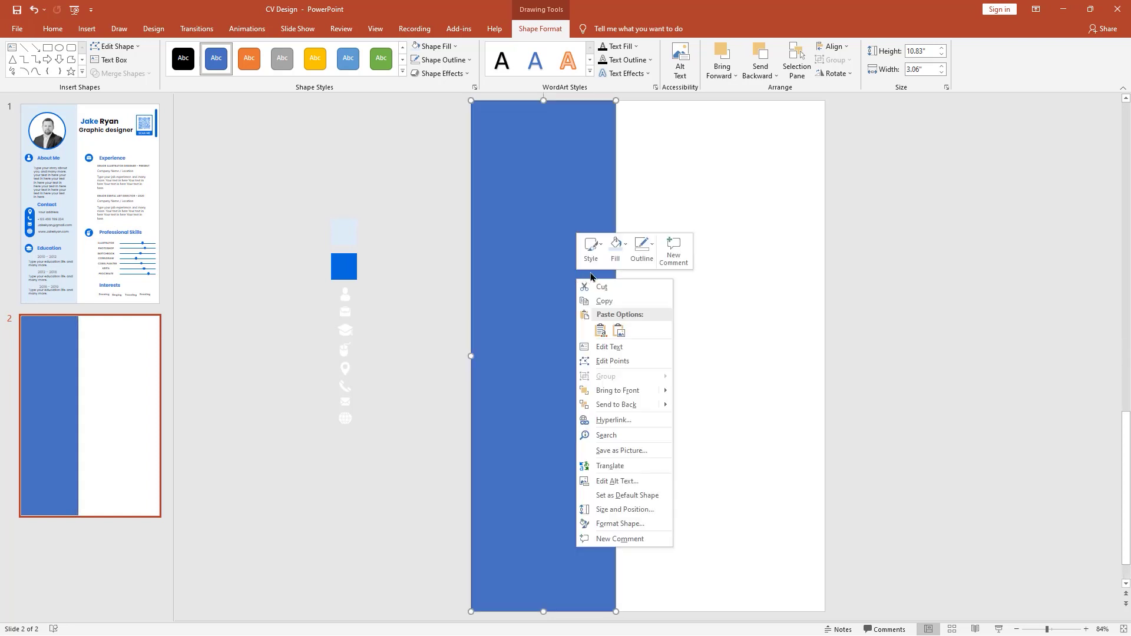
{"action": "left_click", "coordinate": [642, 248]}
{"action": "left_click", "coordinate": [651, 390]}
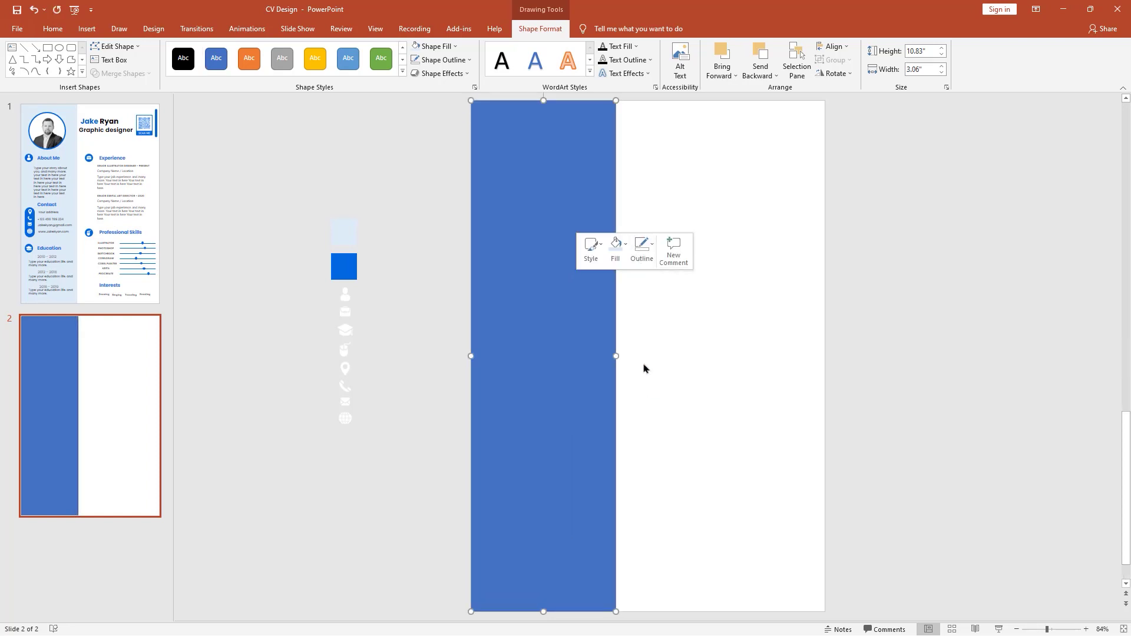
{"action": "left_click", "coordinate": [614, 246]}
{"action": "left_click", "coordinate": [613, 419]}
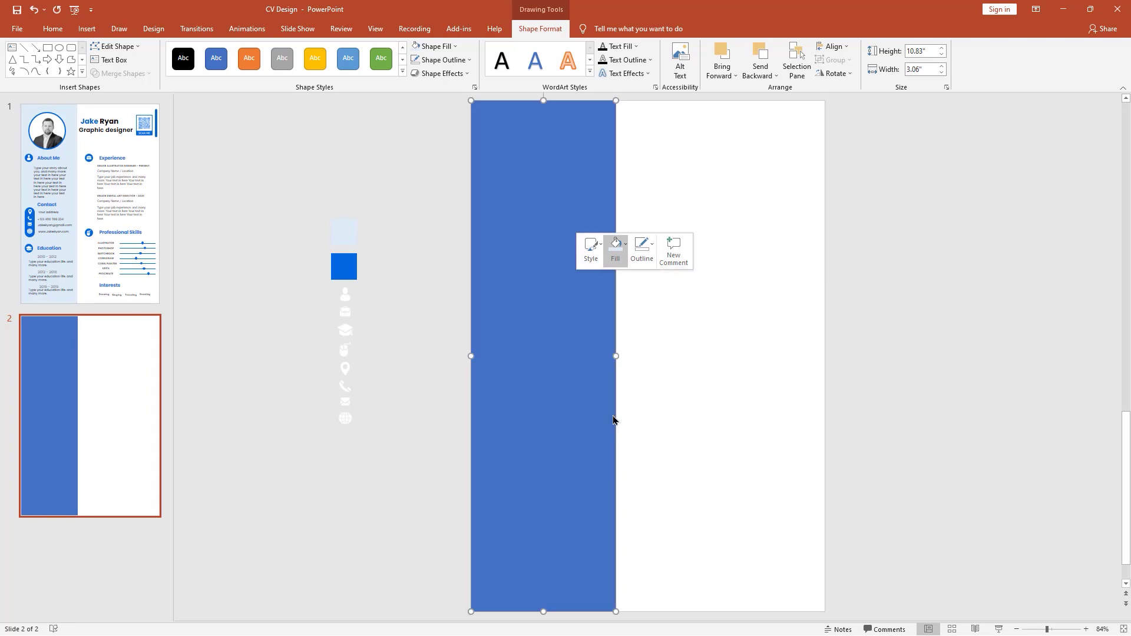
{"action": "left_click", "coordinate": [347, 236]}
{"action": "left_click", "coordinate": [416, 211]}
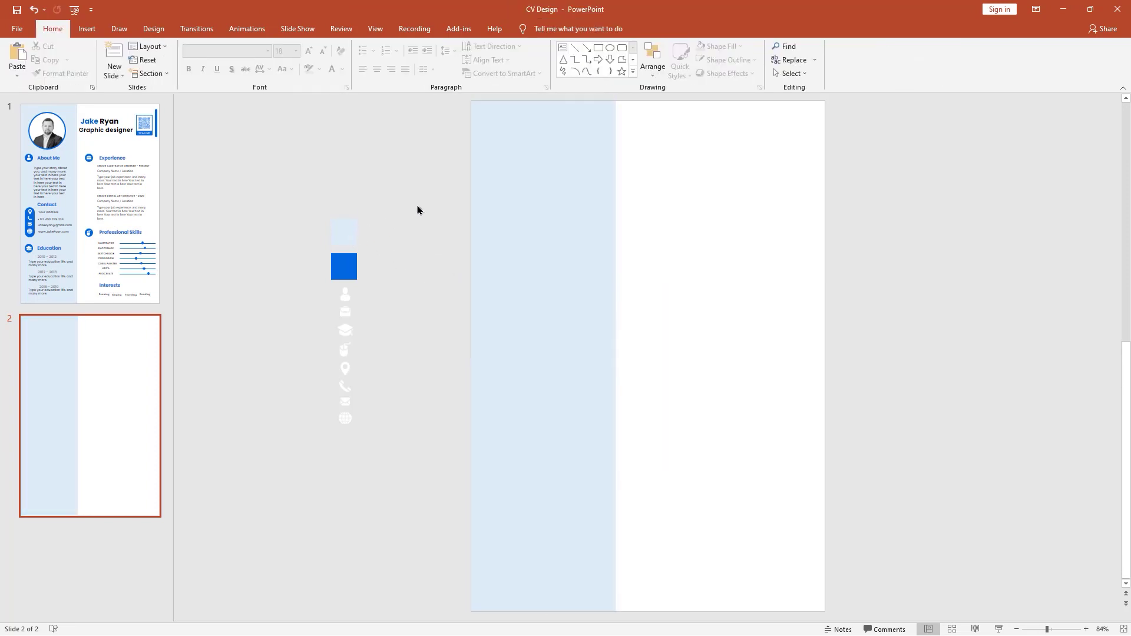
{"action": "left_click", "coordinate": [610, 47]}
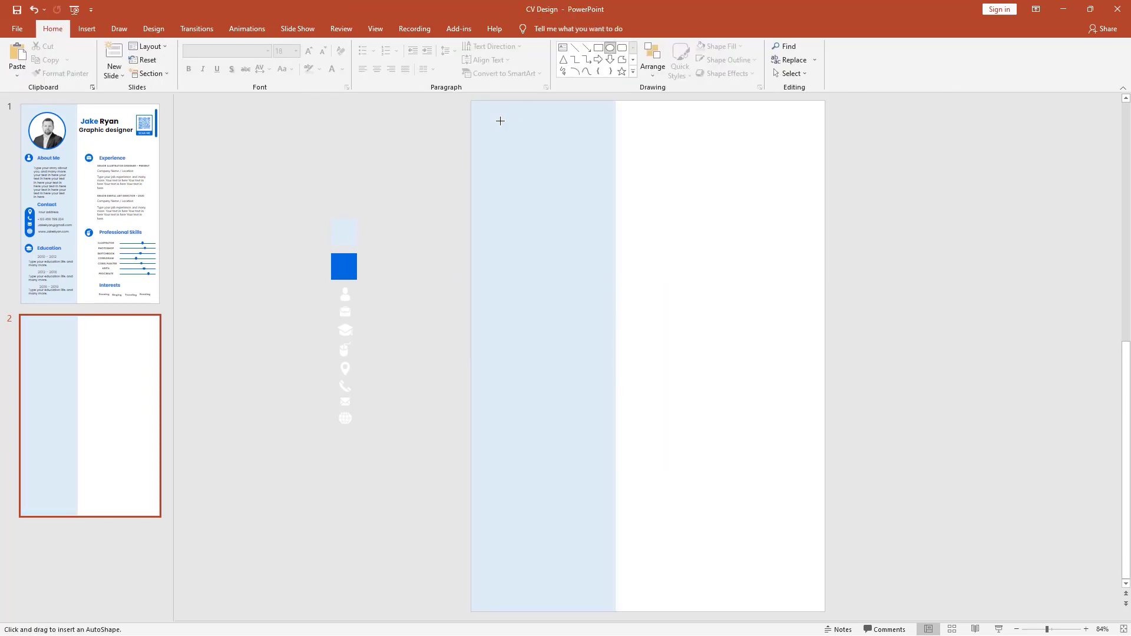
Step: Draw a 2 × 2 inch circle near the top of the sidebar
{"action": "left_click_drag", "start_coordinate": [504, 129], "coordinate": [553, 224]}
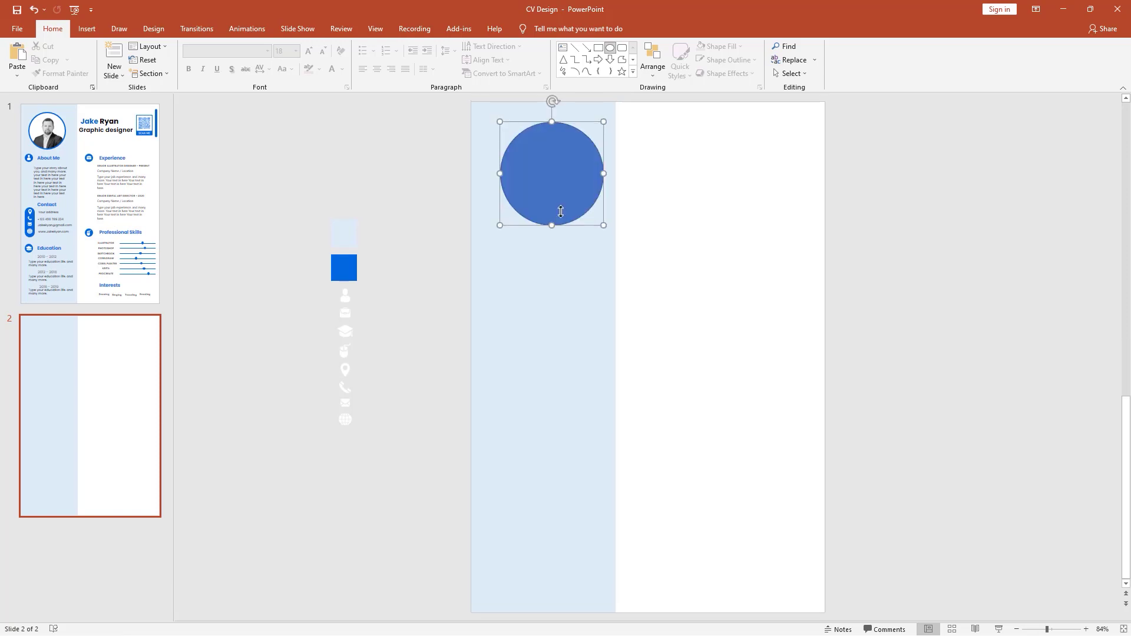
{"action": "left_click_drag", "start_coordinate": [561, 184], "coordinate": [565, 189]}
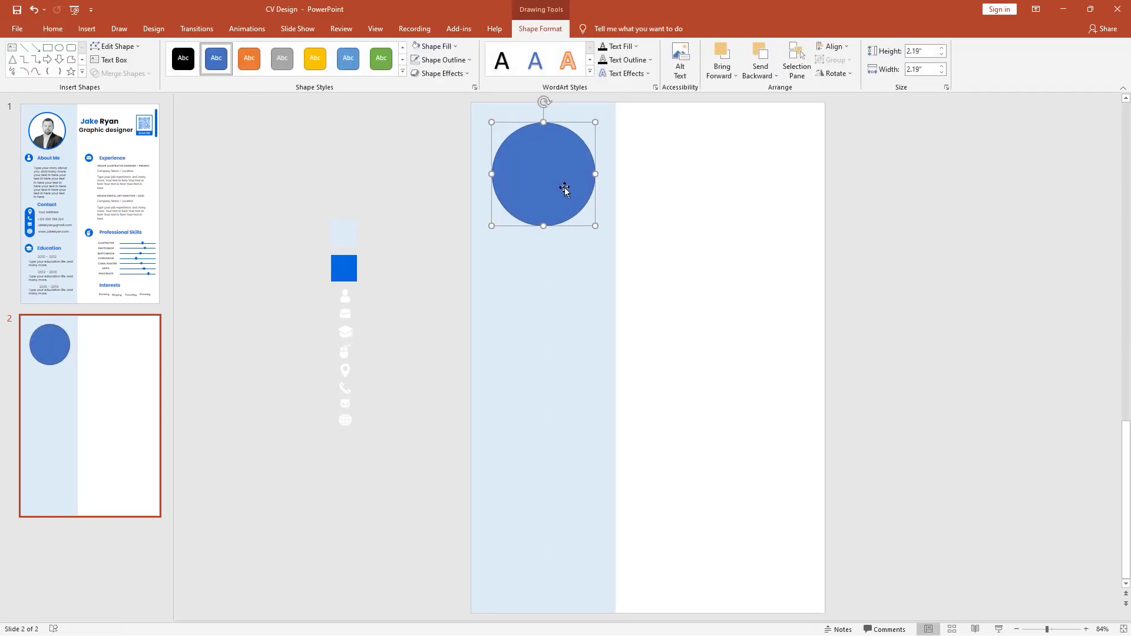
{"action": "left_click", "coordinate": [922, 51]}
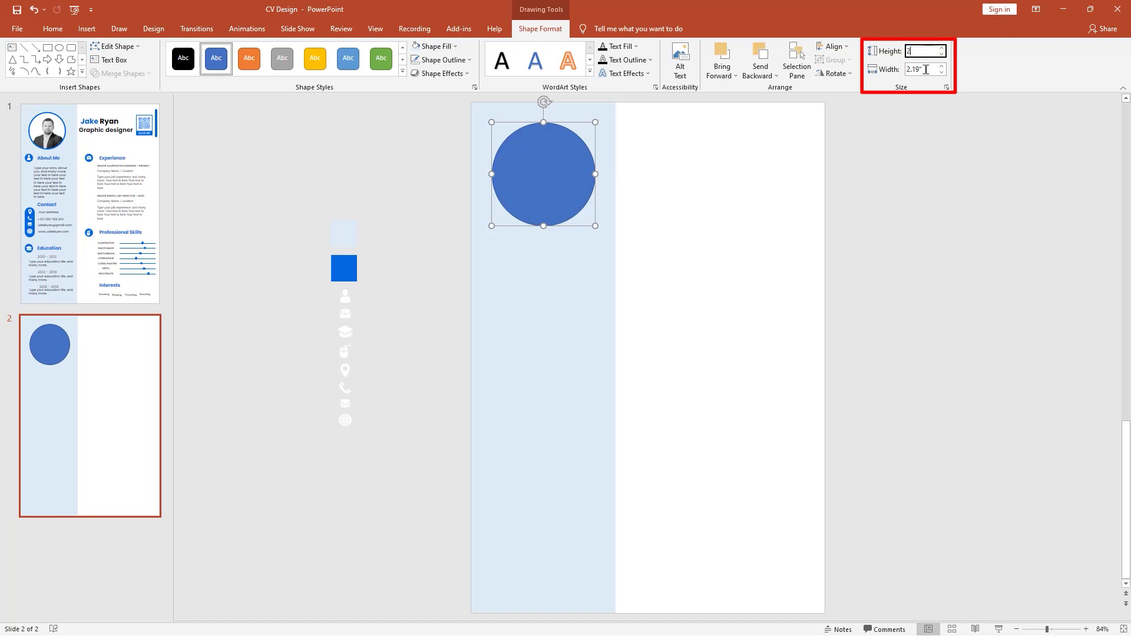
{"action": "left_click", "coordinate": [926, 70]}
{"action": "type", "text": "2"}
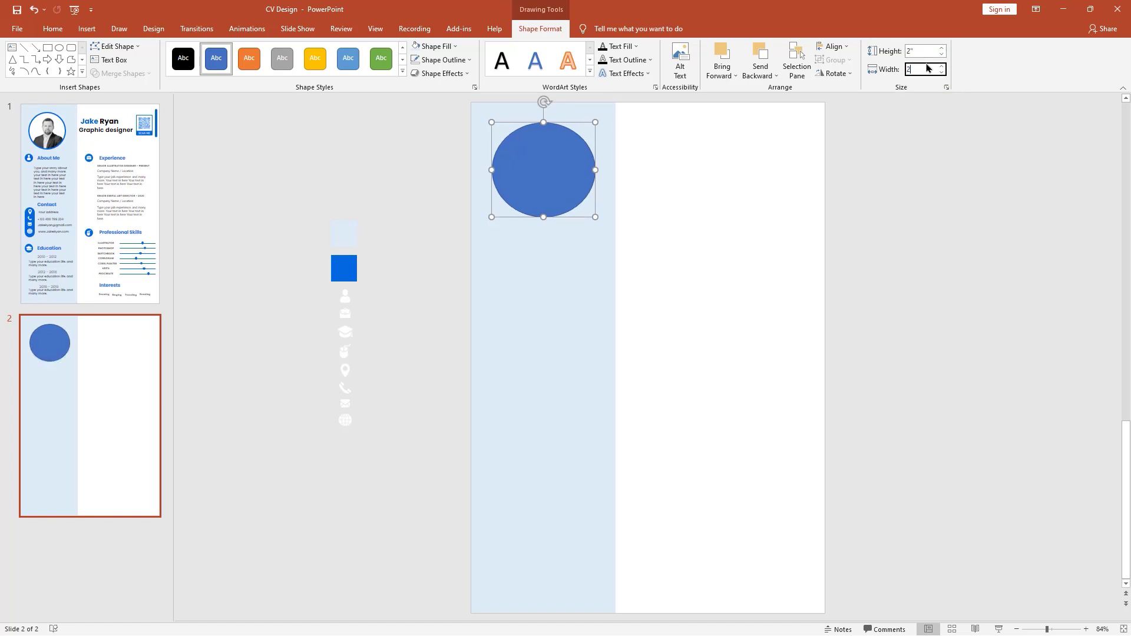
{"action": "key", "text": "Return"}
{"action": "left_click_drag", "start_coordinate": [535, 166], "coordinate": [541, 165]}
Step: Give the circle an eyedropped bright-blue 4½ pt outline and a white fill
{"action": "right_click", "coordinate": [541, 165]}
{"action": "left_click", "coordinate": [610, 140]}
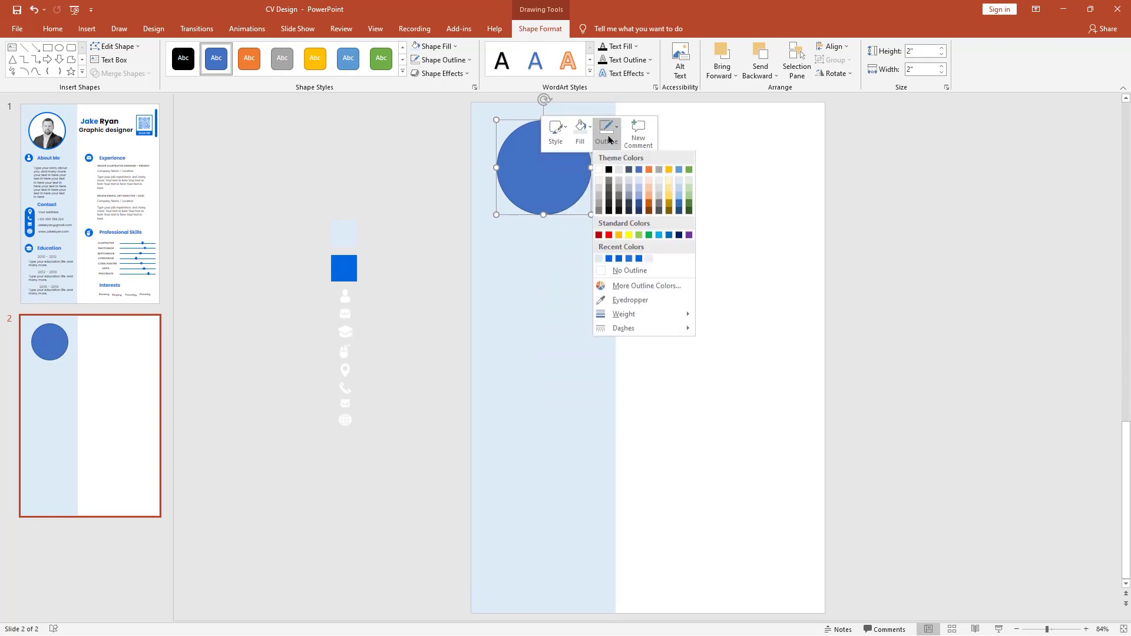
{"action": "left_click", "coordinate": [599, 296]}
{"action": "left_click", "coordinate": [344, 268]}
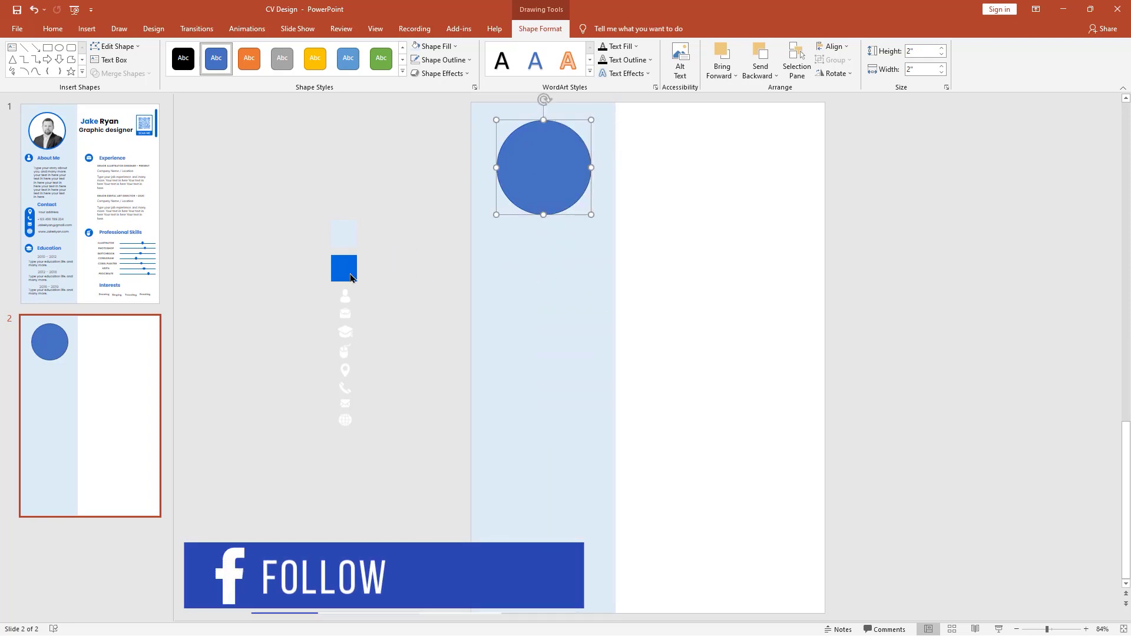
{"action": "right_click", "coordinate": [577, 140]}
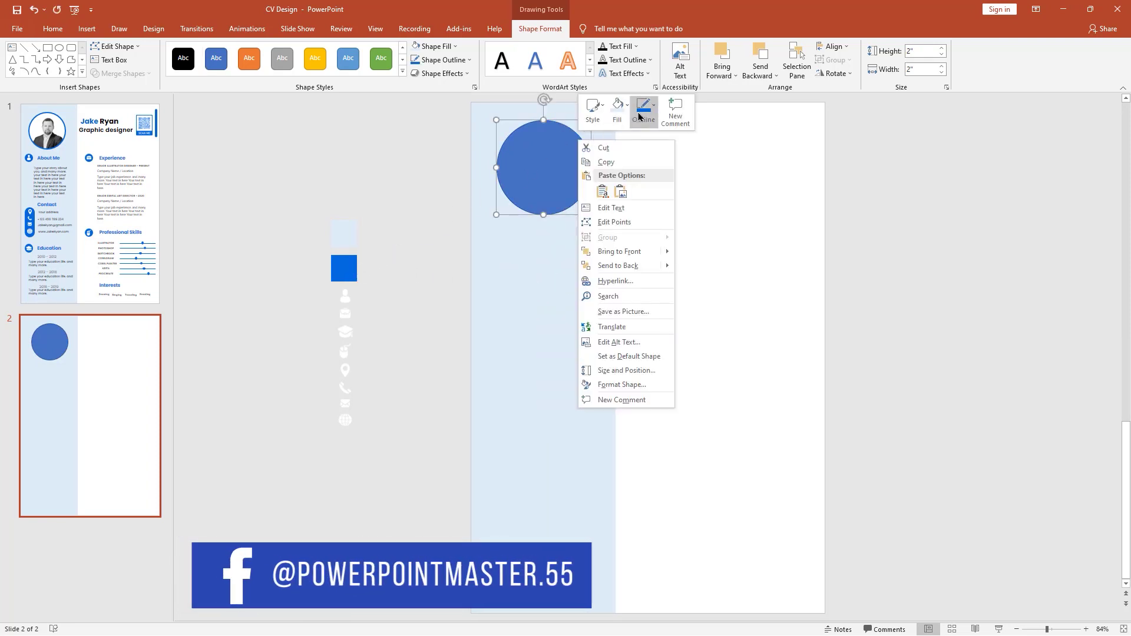
{"action": "left_click", "coordinate": [643, 109]}
{"action": "mouse_move", "coordinate": [645, 301]}
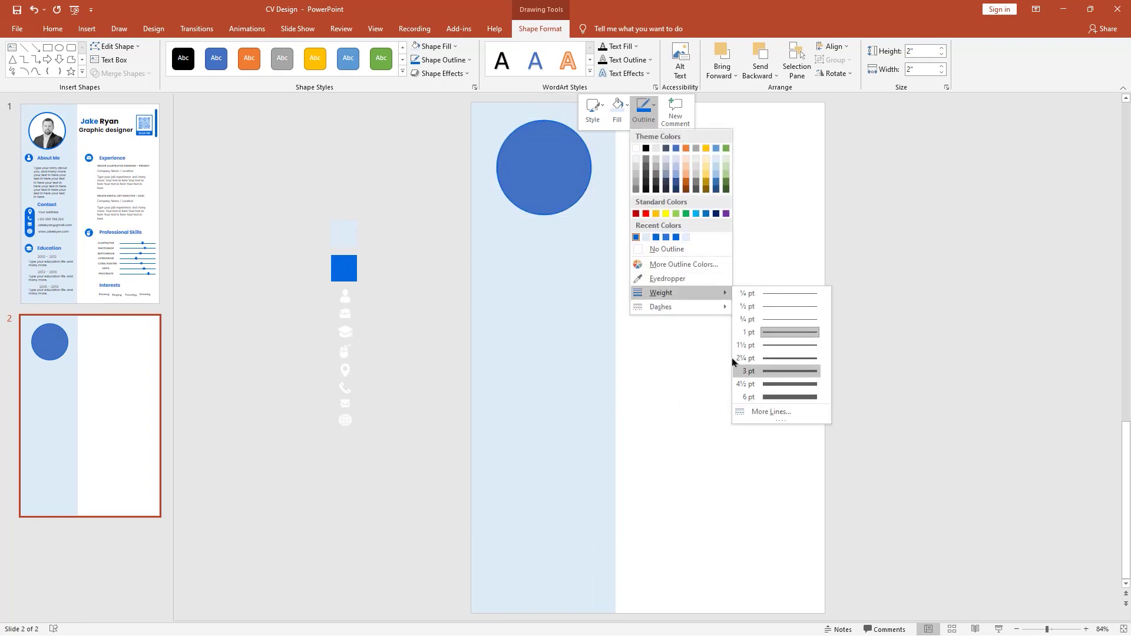
{"action": "left_click", "coordinate": [765, 384]}
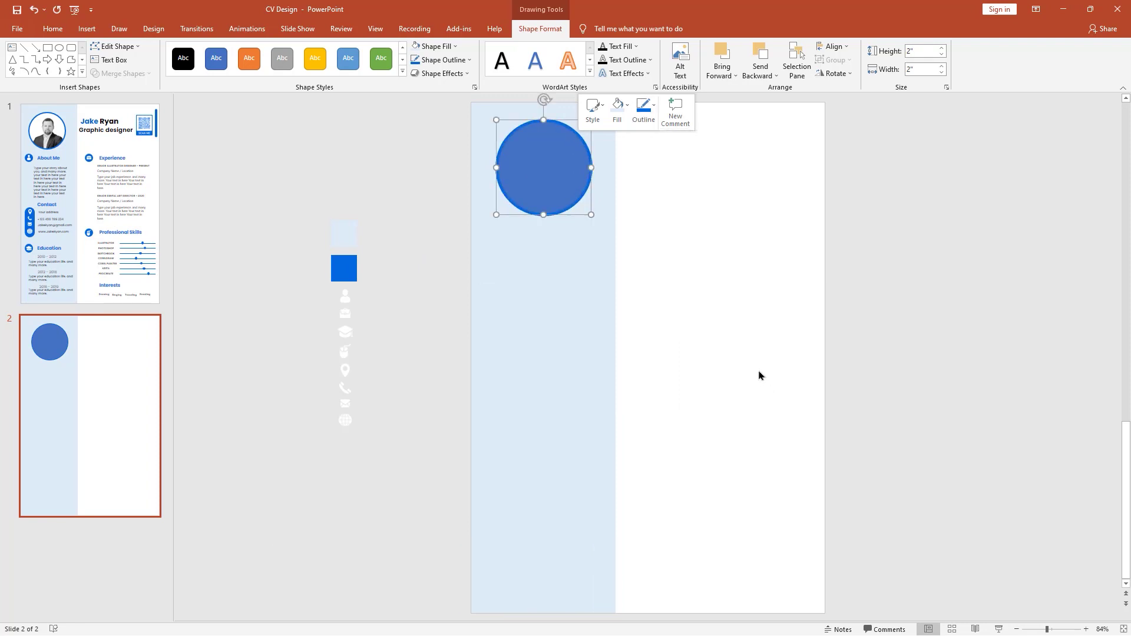
{"action": "left_click", "coordinate": [617, 107]}
{"action": "left_click", "coordinate": [611, 147]}
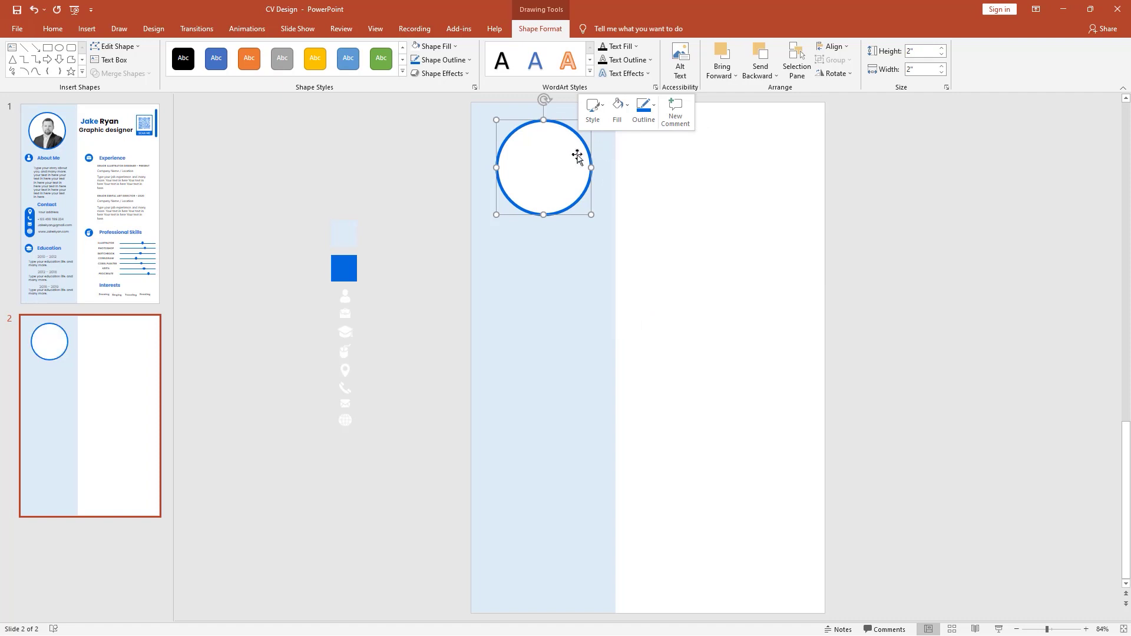
{"action": "left_click", "coordinate": [475, 89]}
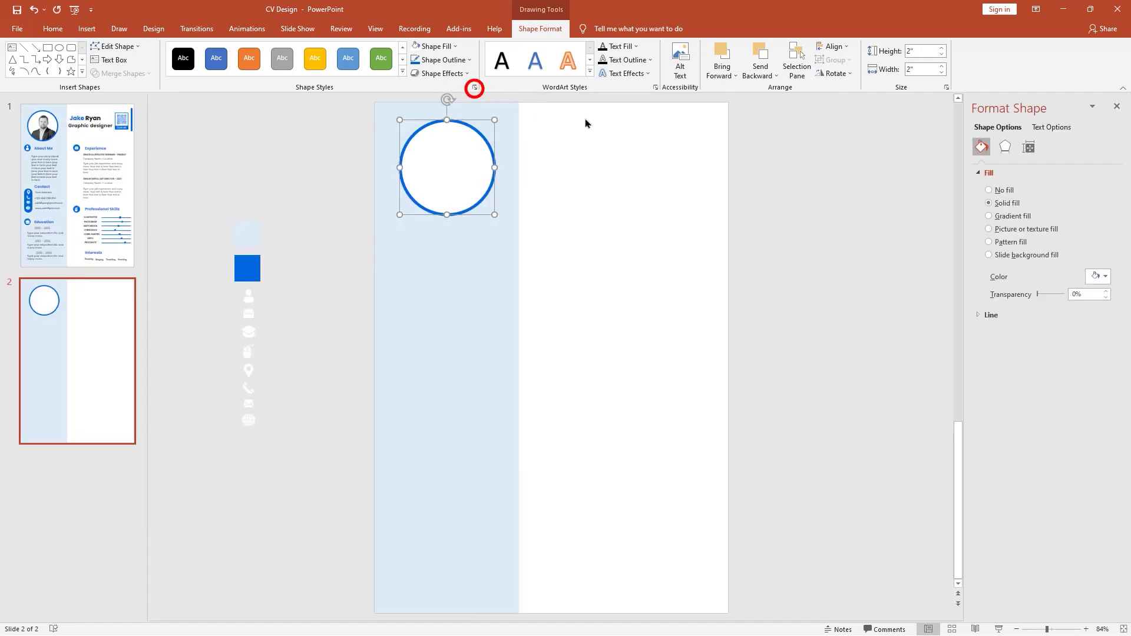
Step: Fill the circle with the portrait photo and set its saturation to 0%
{"action": "left_click", "coordinate": [1009, 233]}
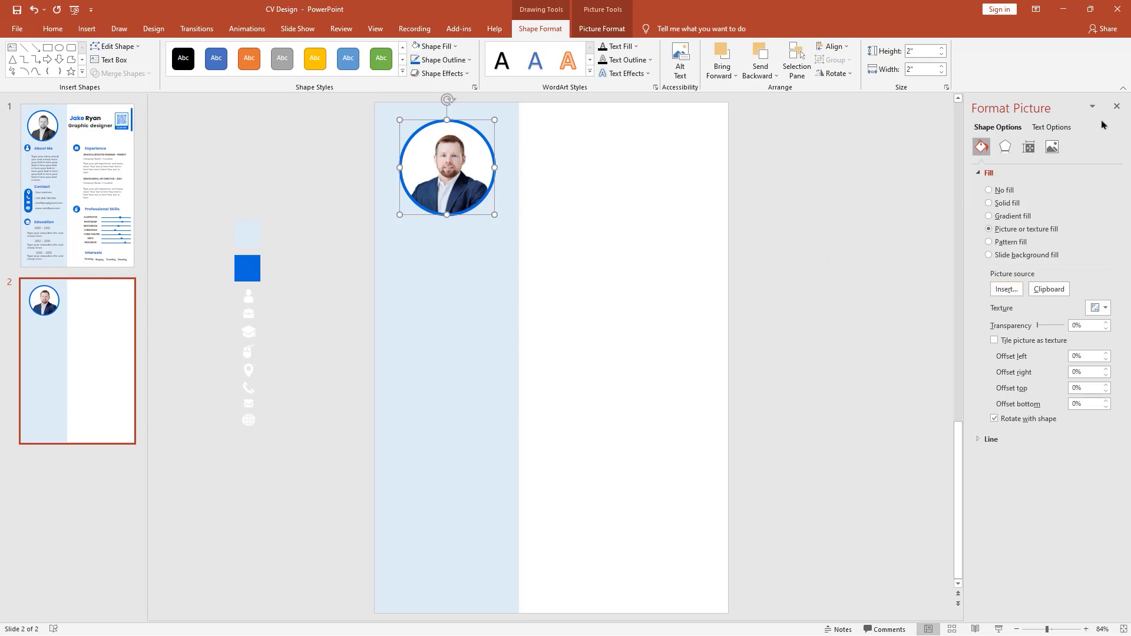
{"action": "left_click", "coordinate": [1115, 105]}
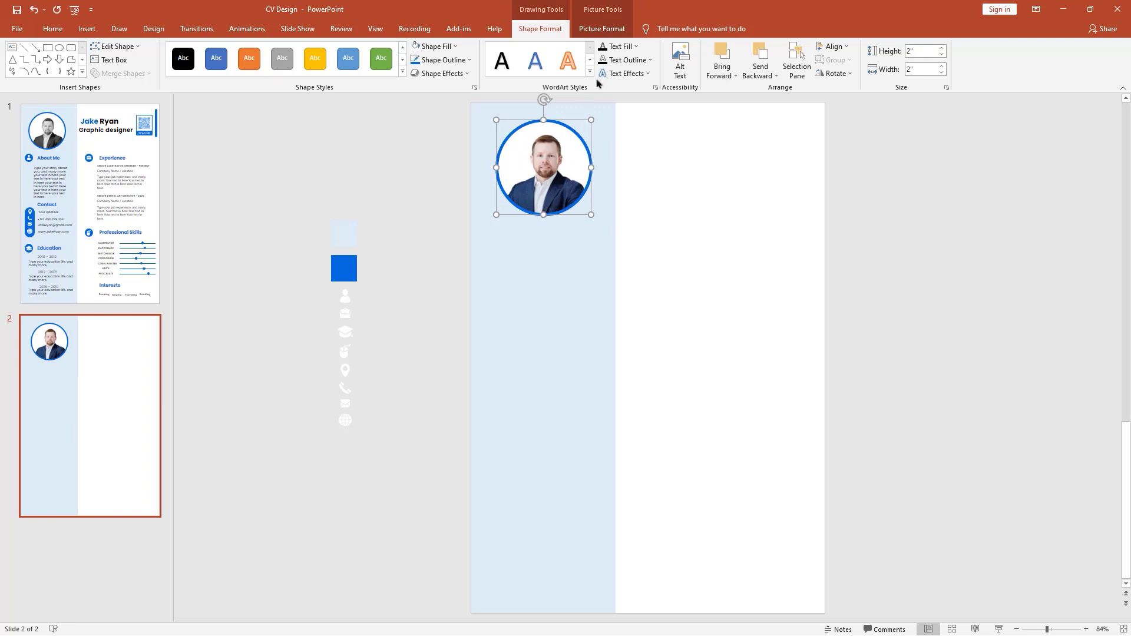
{"action": "left_click", "coordinate": [616, 31]}
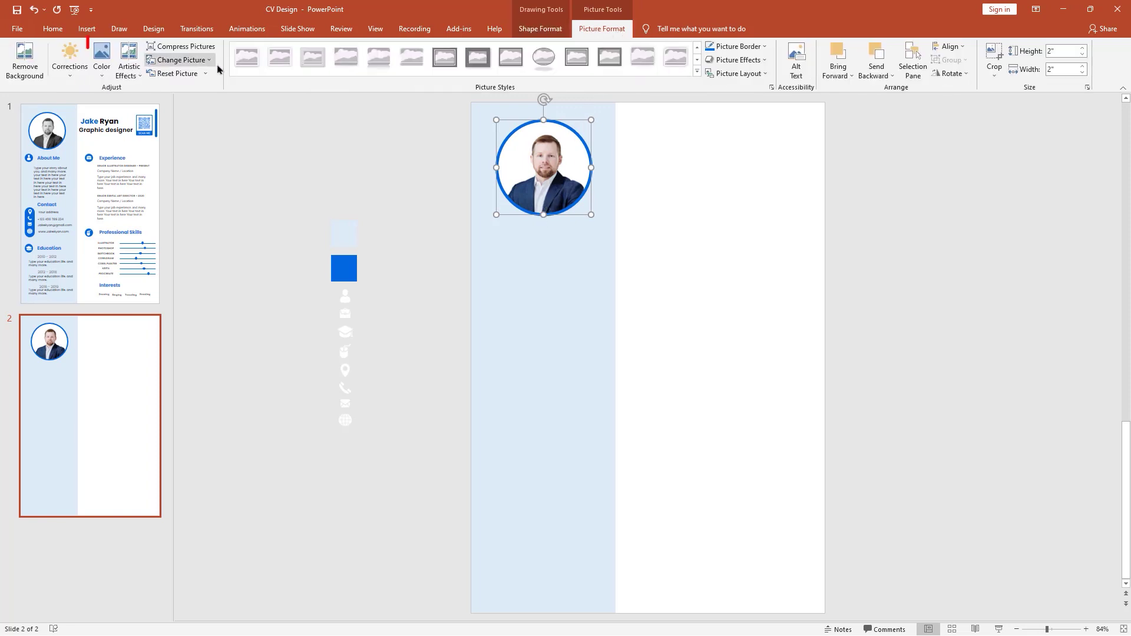
{"action": "left_click", "coordinate": [100, 71]}
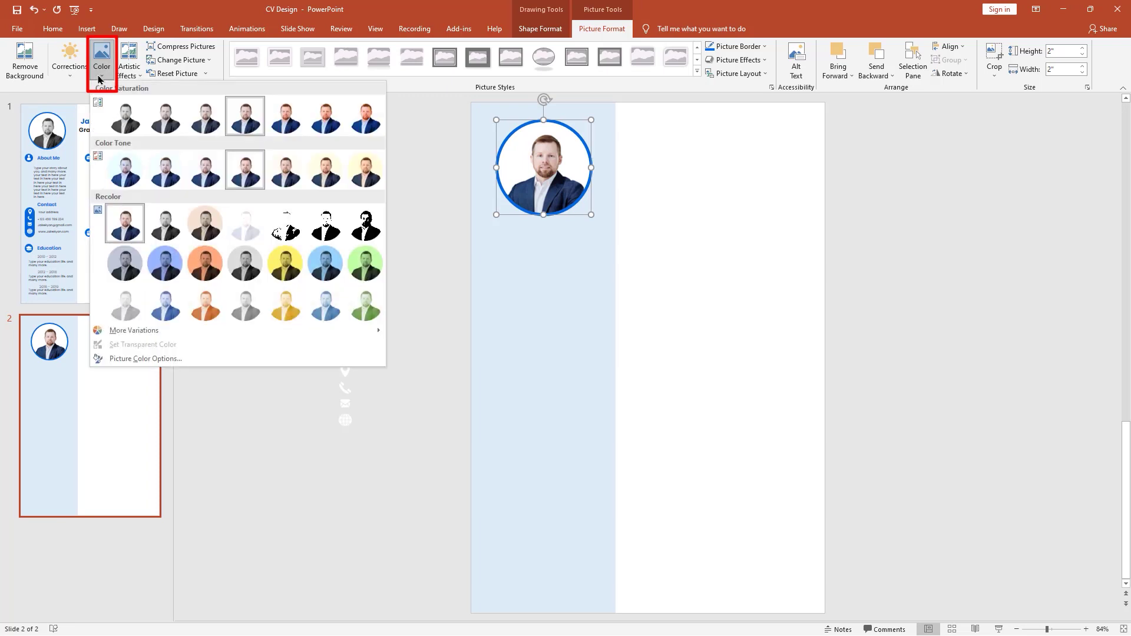
{"action": "left_click", "coordinate": [127, 121]}
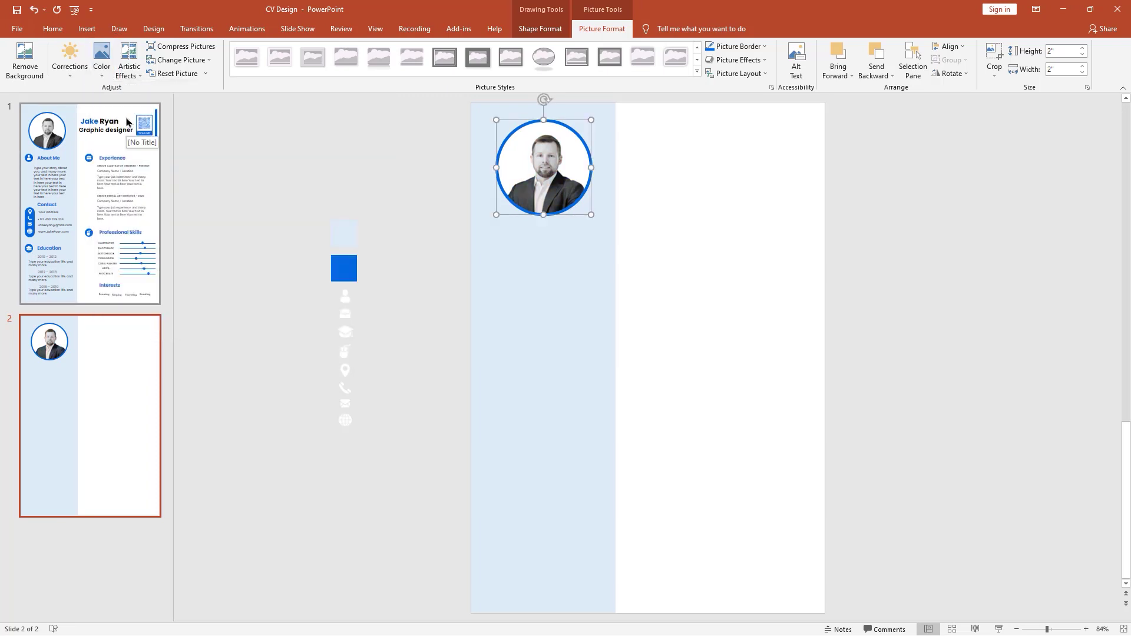
{"action": "left_click", "coordinate": [436, 178]}
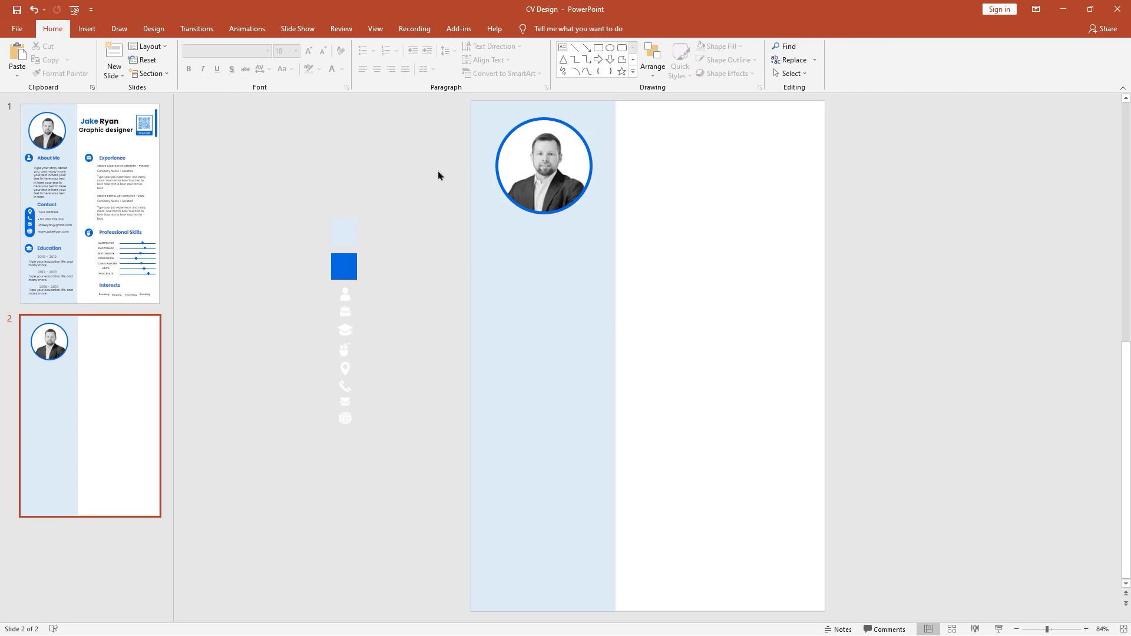
Step: Add a text box reading 'About Me' below the photo
{"action": "left_click", "coordinate": [563, 48]}
{"action": "left_click_drag", "start_coordinate": [496, 232], "coordinate": [578, 264]}
{"action": "type", "text": "Ab"}
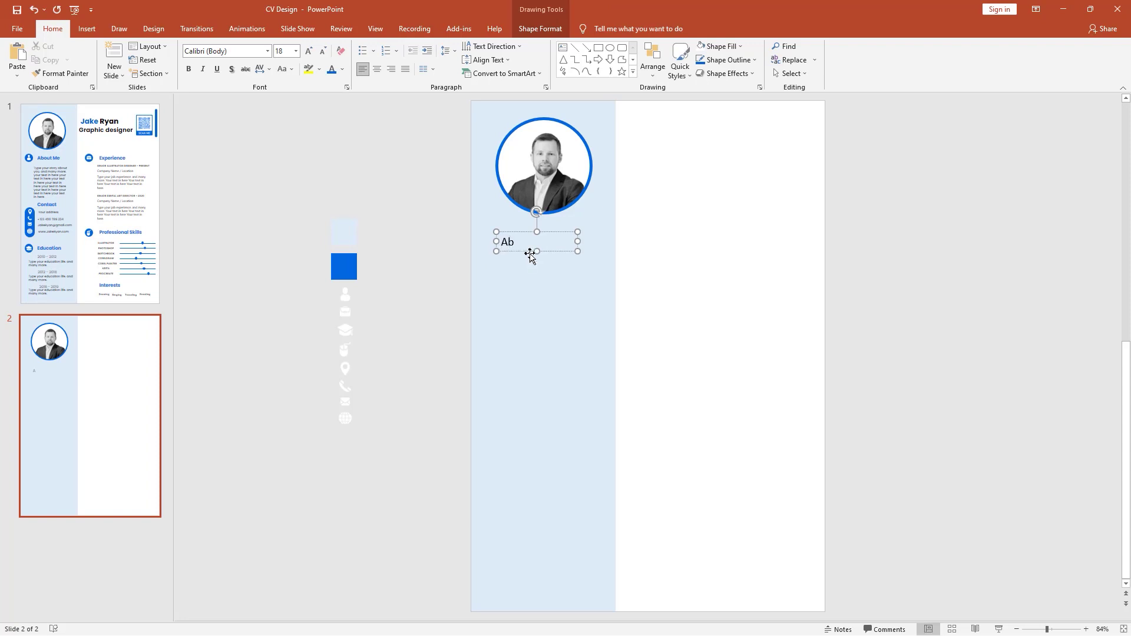
{"action": "type", "text": "out Me"}
Step: Format 'About Me' as bold blue Poppins and tidy the text box position
{"action": "key", "text": "ctrl+a"}
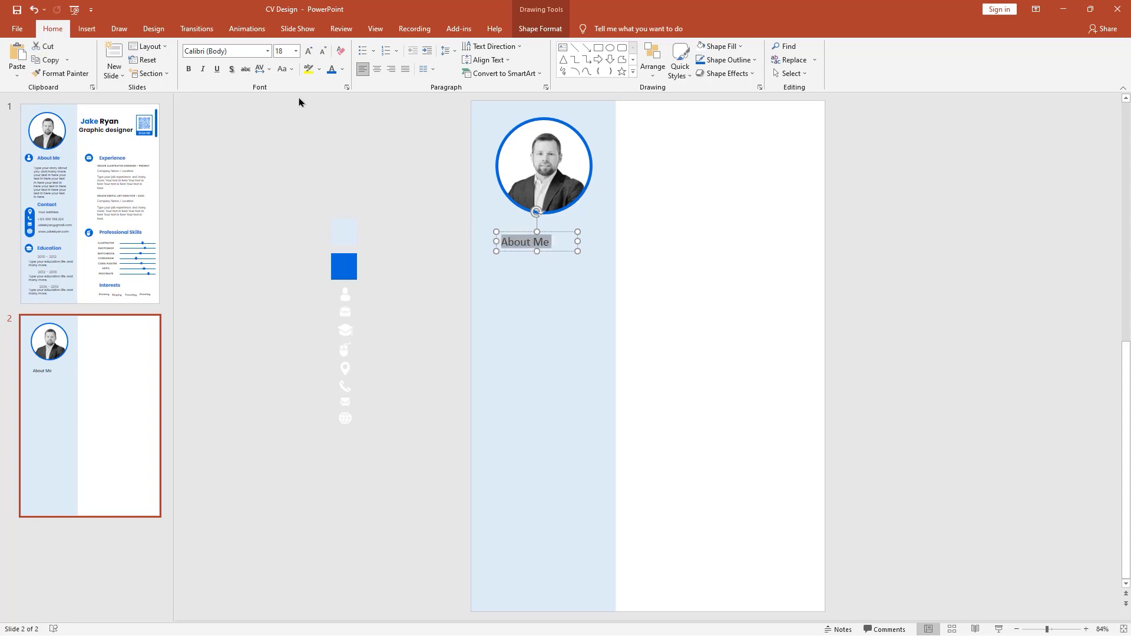
{"action": "left_click", "coordinate": [233, 52]}
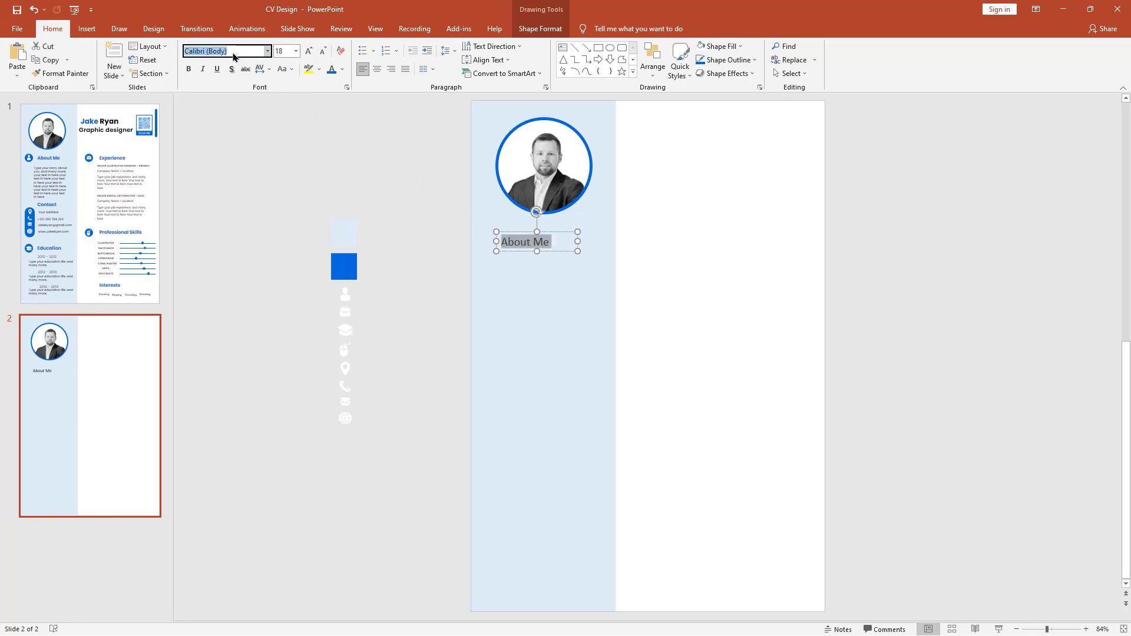
{"action": "type", "text": "Poppins"}
{"action": "key", "text": "Return"}
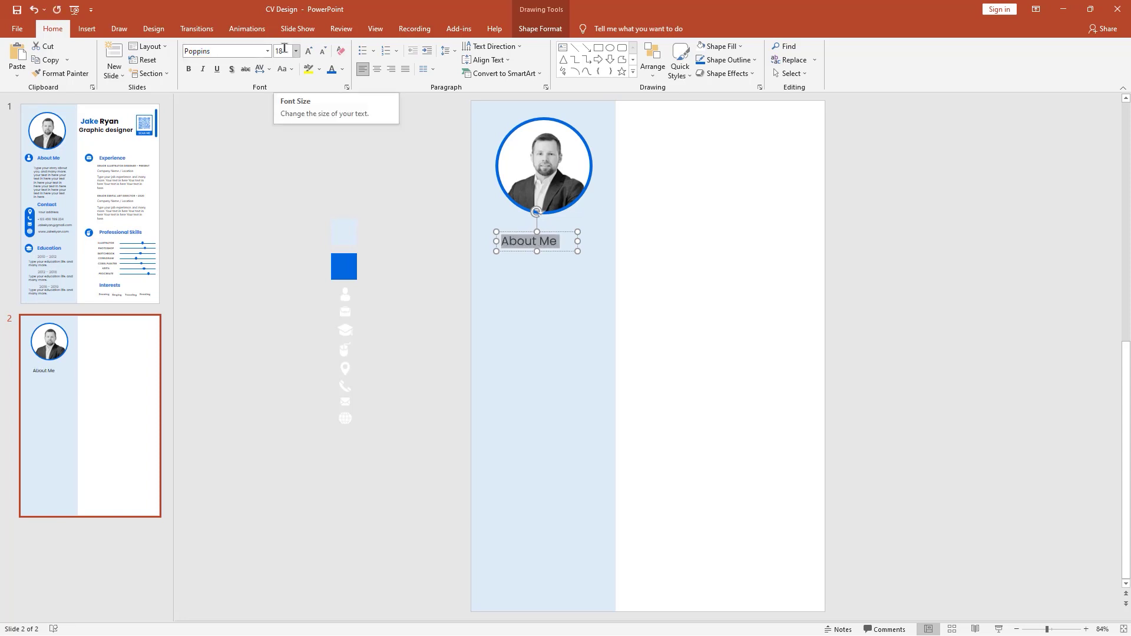
{"action": "left_click", "coordinate": [187, 71]}
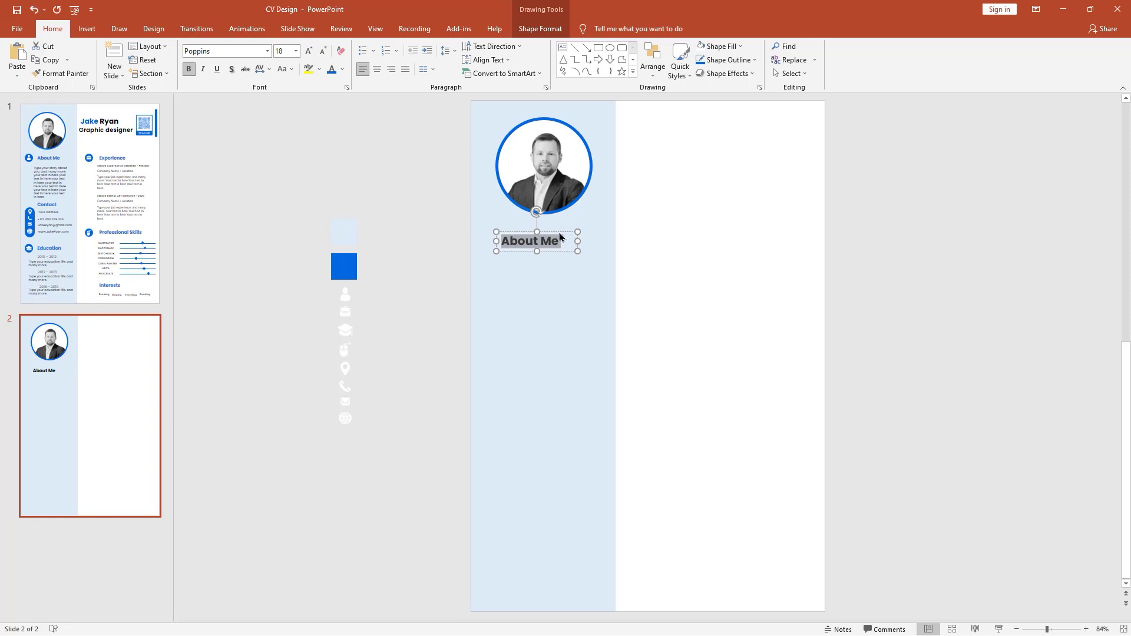
{"action": "left_click_drag", "start_coordinate": [559, 231], "coordinate": [568, 250]}
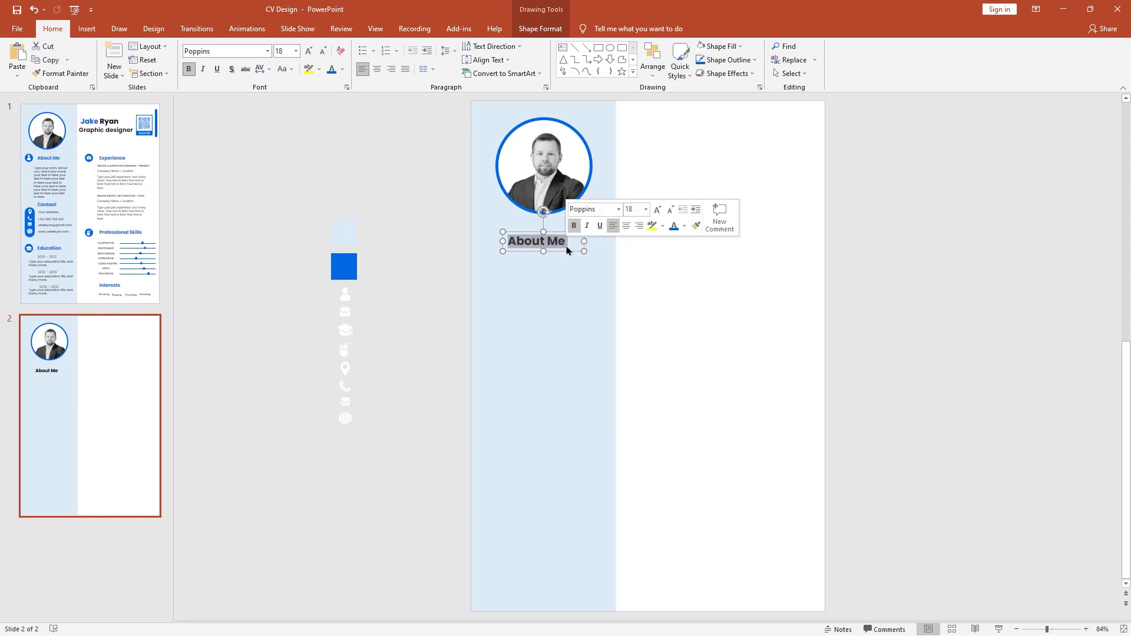
{"action": "left_click", "coordinate": [685, 227]}
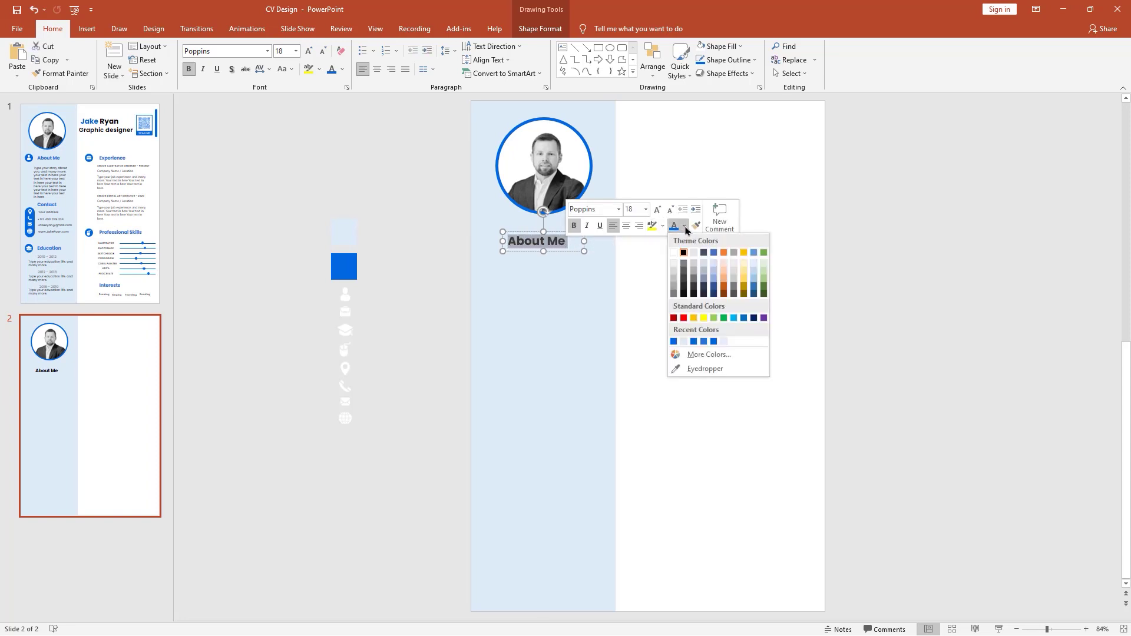
{"action": "left_click", "coordinate": [673, 342]}
{"action": "left_click_drag", "start_coordinate": [583, 241], "coordinate": [560, 233]}
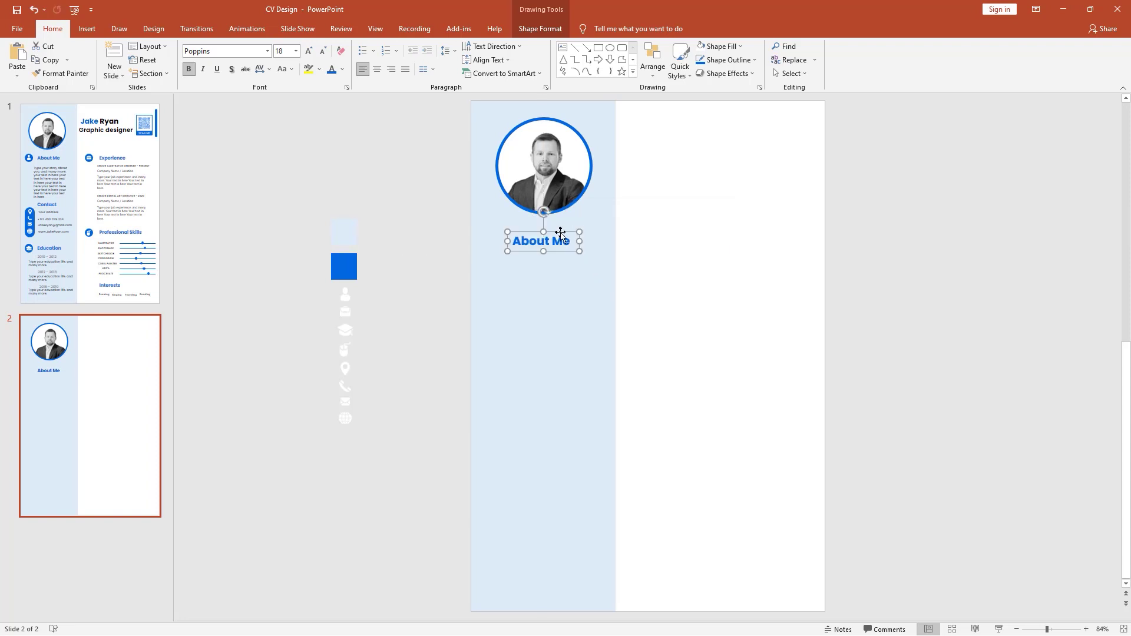
Step: Draw a small blue circle with no outline left of the About Me heading
{"action": "left_click", "coordinate": [613, 51]}
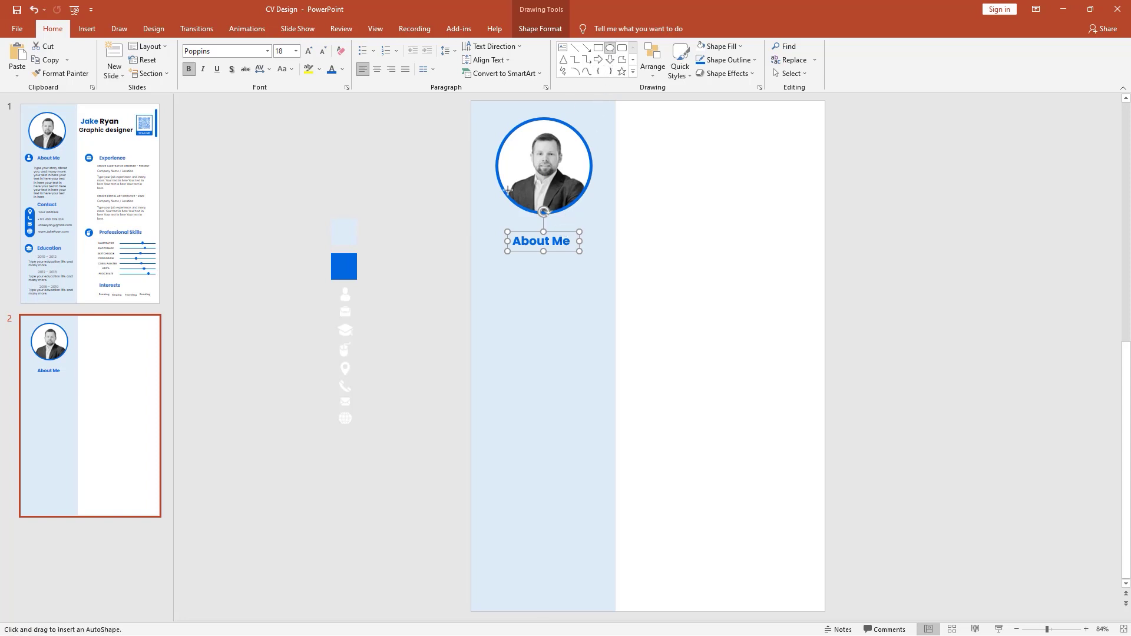
{"action": "left_click_drag", "start_coordinate": [478, 231], "coordinate": [495, 254]}
{"action": "right_click", "coordinate": [490, 243]}
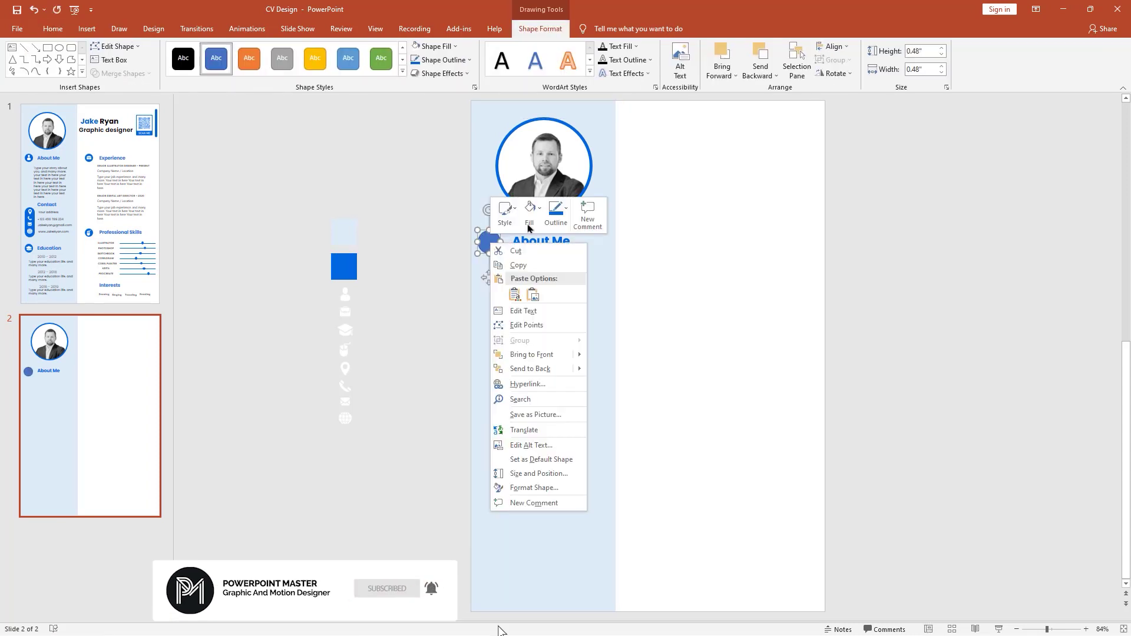
{"action": "left_click", "coordinate": [556, 214]}
{"action": "left_click", "coordinate": [549, 352]}
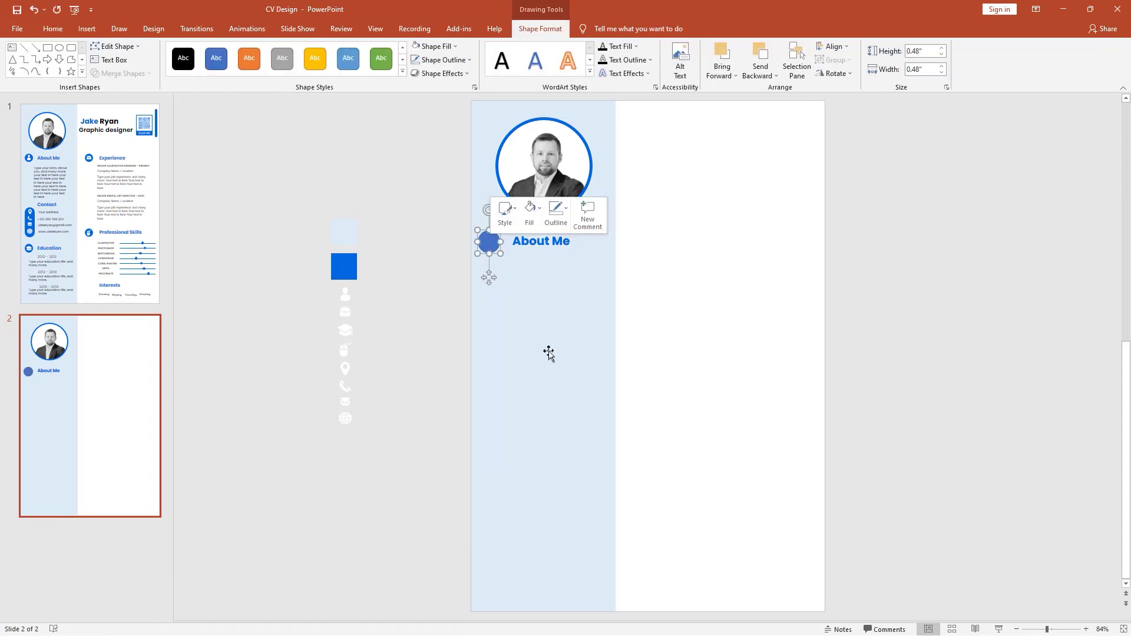
{"action": "left_click", "coordinate": [529, 214]}
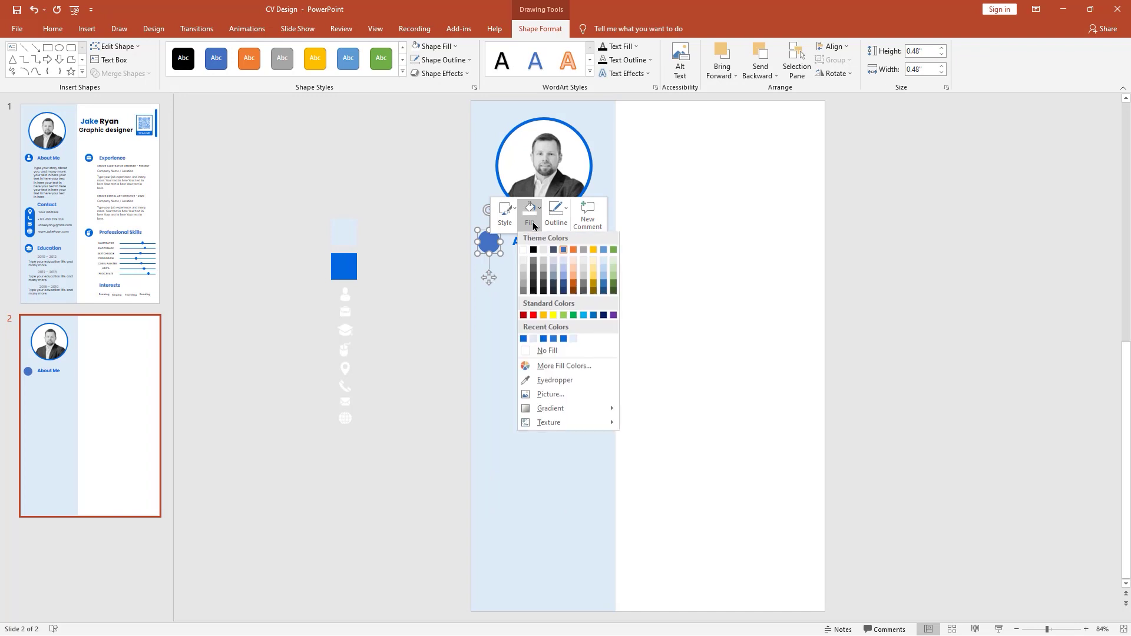
{"action": "left_click", "coordinate": [524, 341]}
{"action": "left_click", "coordinate": [455, 231]}
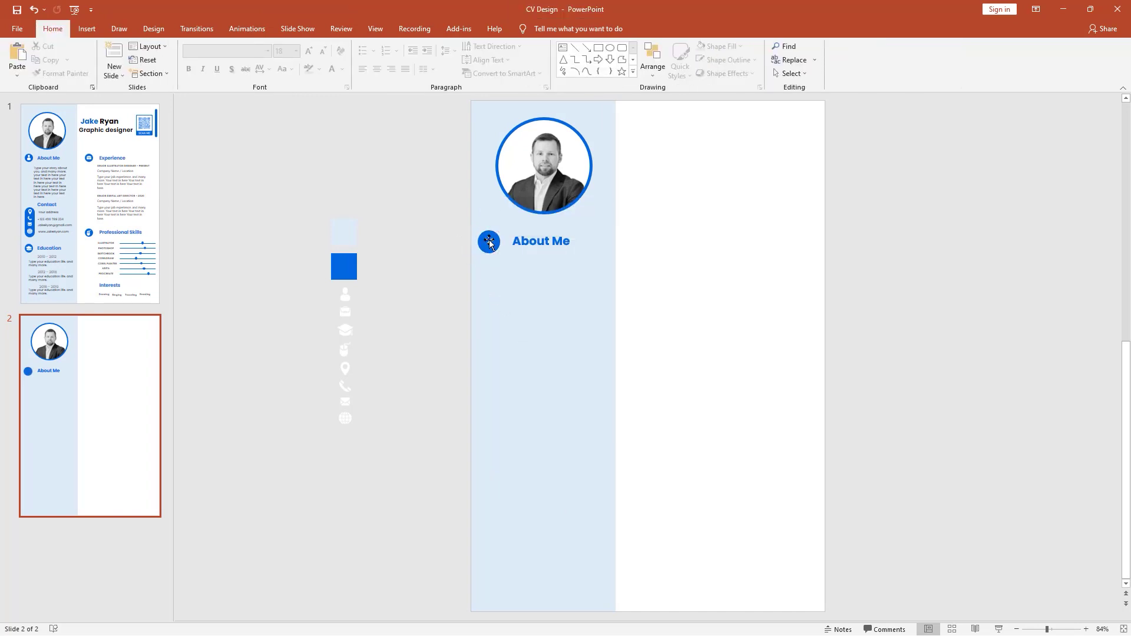
Step: Place the white person icon on the blue circle and paste the placeholder paragraph
{"action": "left_click", "coordinate": [346, 294]}
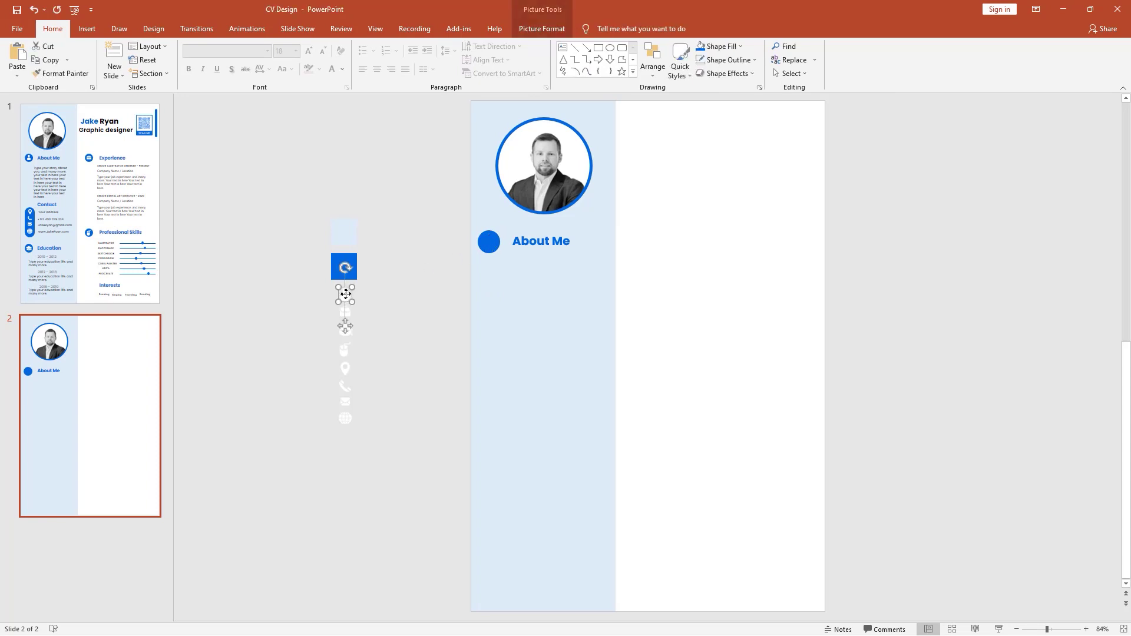
{"action": "left_click_drag", "start_coordinate": [346, 303], "coordinate": [349, 335]}
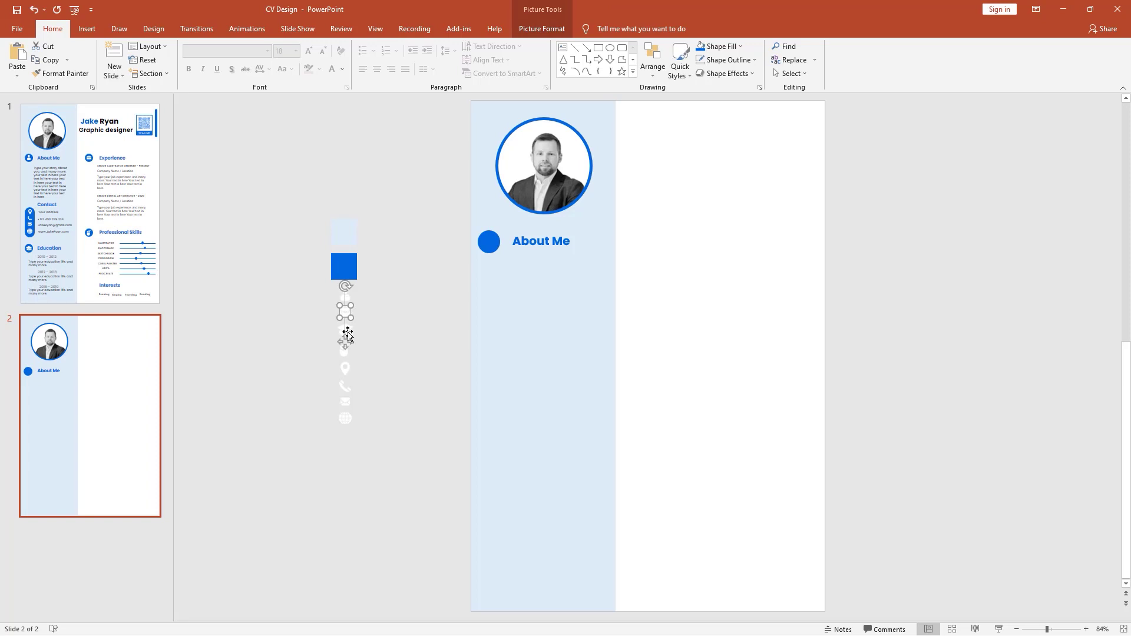
{"action": "left_click", "coordinate": [361, 298]}
{"action": "left_click", "coordinate": [345, 295]}
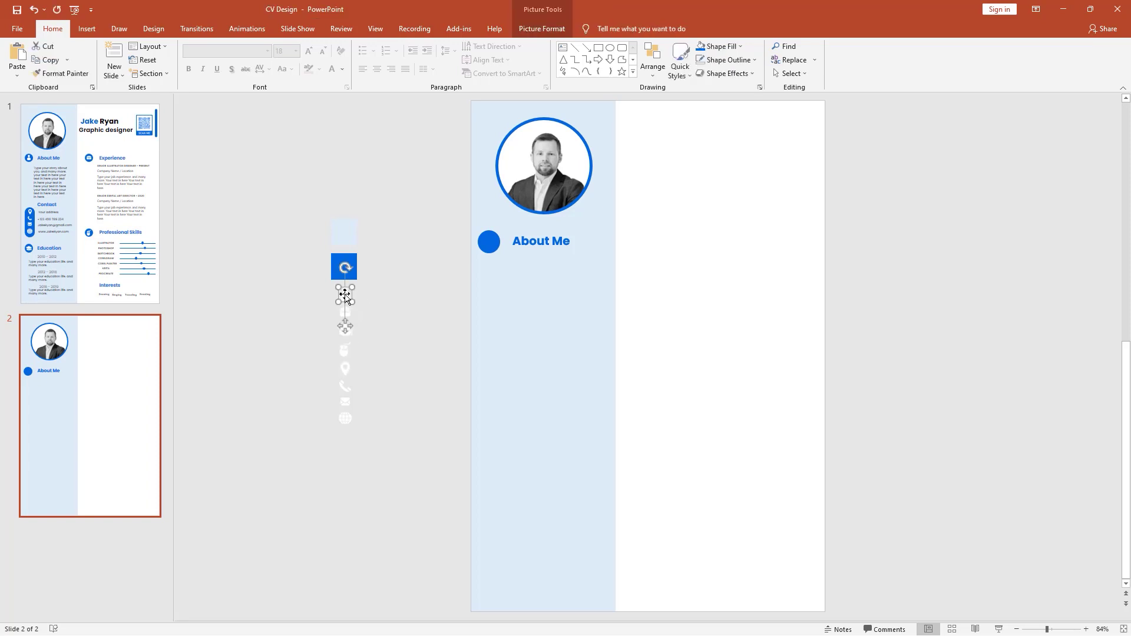
{"action": "left_click_drag", "start_coordinate": [348, 293], "coordinate": [488, 240]}
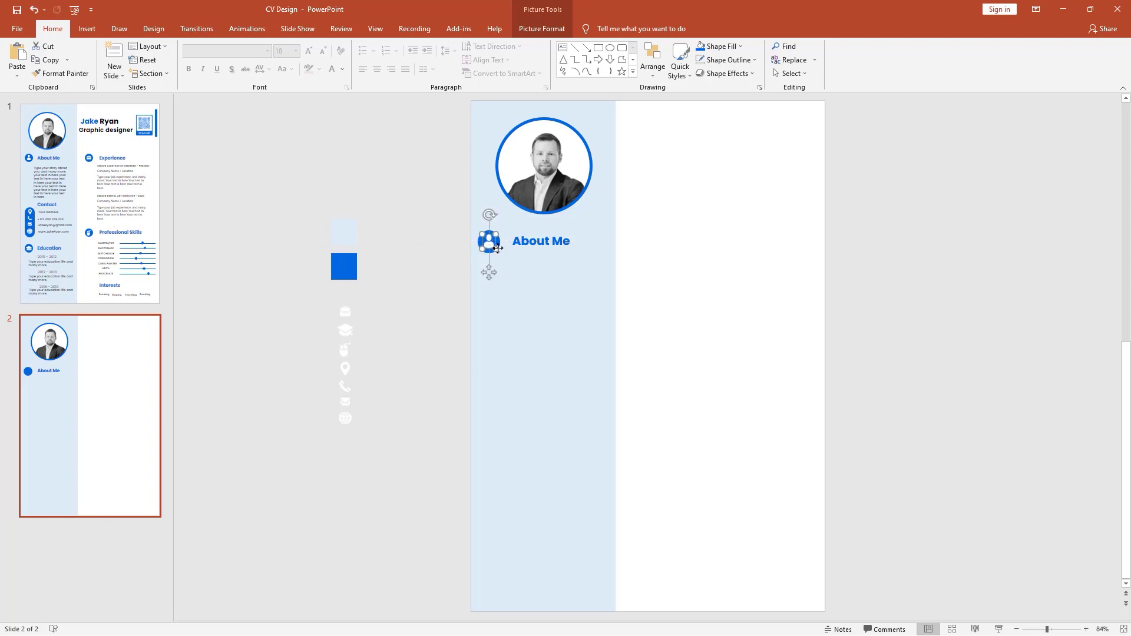
{"action": "left_click", "coordinate": [564, 291]}
{"action": "type", "text": "Type your story about you. and many more. your test in here your text in here your text in here your text in here your text in here your text in here your text in here"}
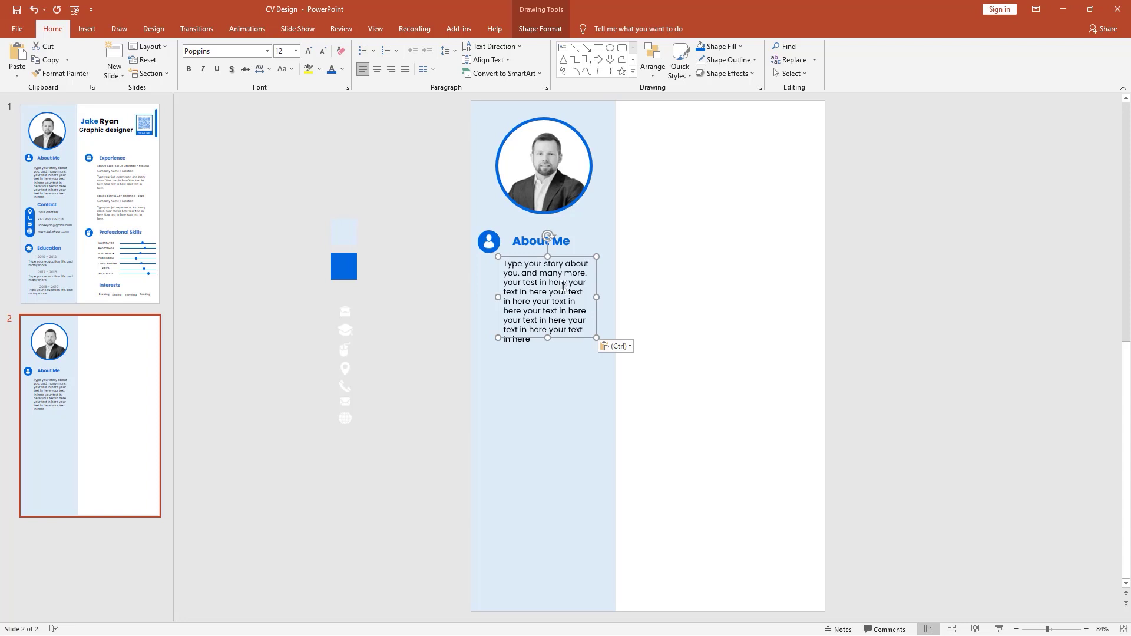
Step: Duplicate the About Me heading below the paragraph and retype it as 'Contact'
{"action": "left_click", "coordinate": [523, 242]}
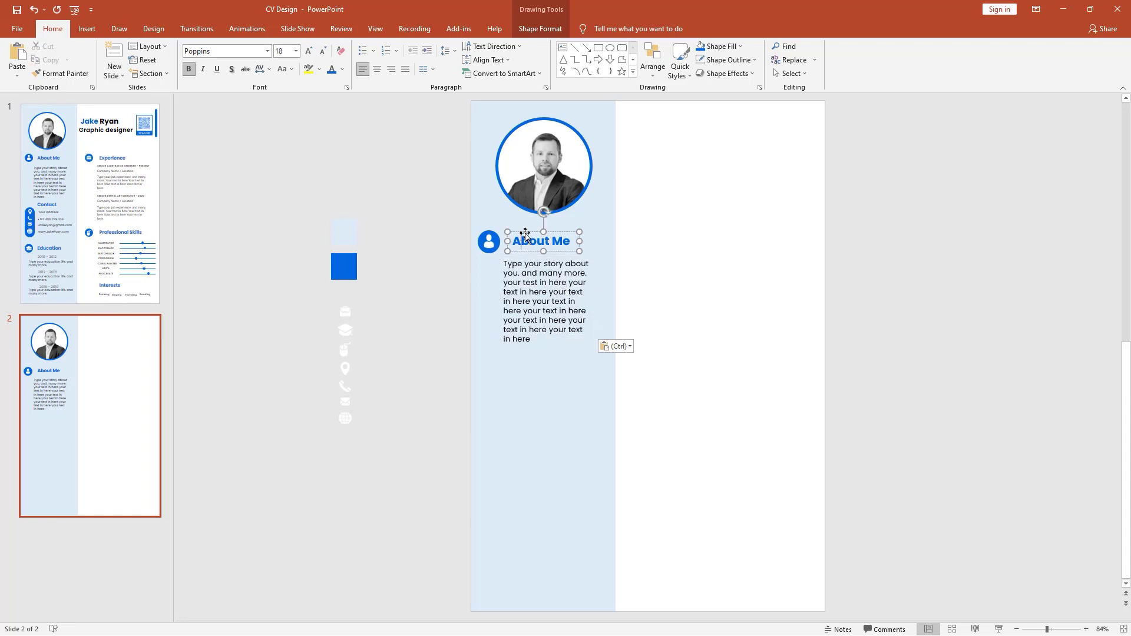
{"action": "key", "text": "ctrl+d"}
{"action": "left_click_drag", "start_coordinate": [525, 241], "coordinate": [529, 373]}
{"action": "left_click", "coordinate": [524, 374]}
{"action": "left_click_drag", "start_coordinate": [571, 378], "coordinate": [571, 377]}
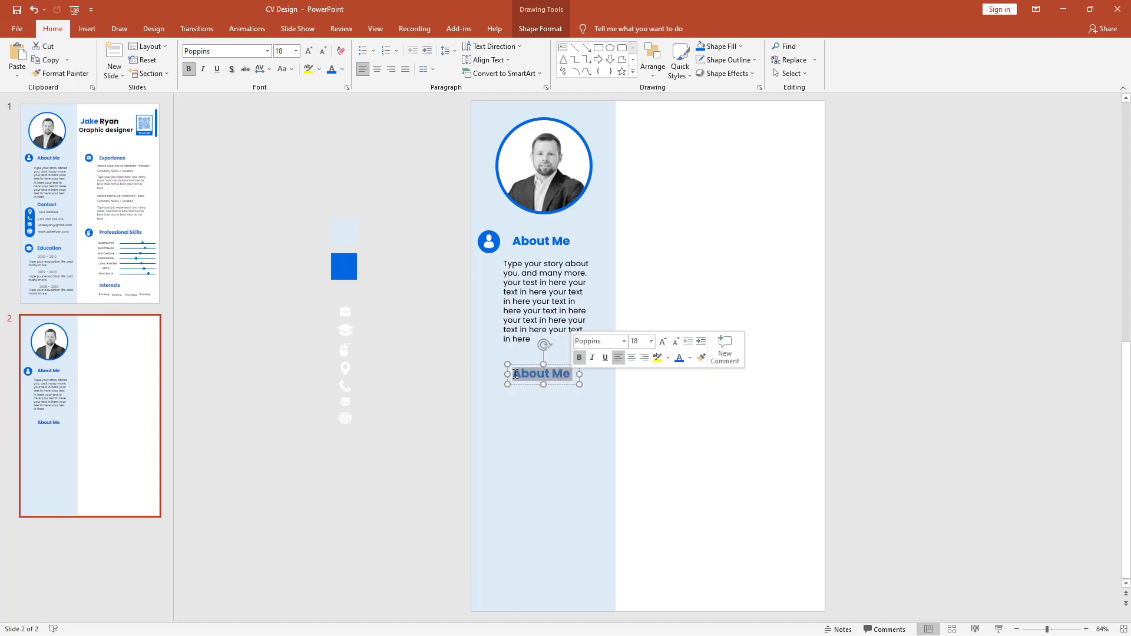
{"action": "type", "text": "Co"}
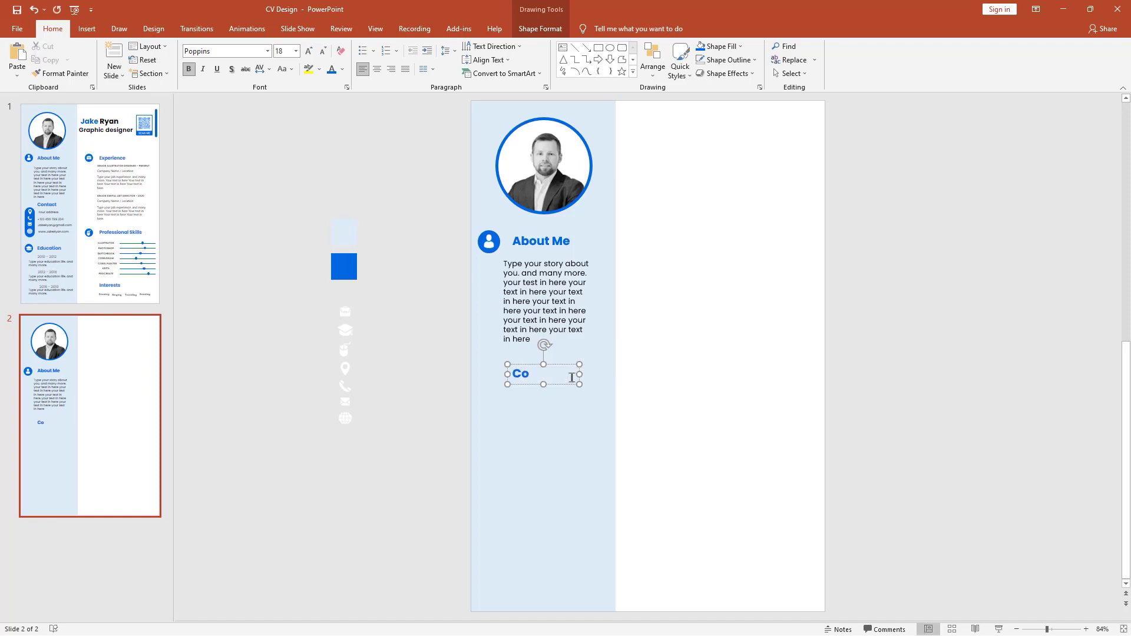
{"action": "key", "text": "Escape"}
{"action": "key", "text": "Escape"}
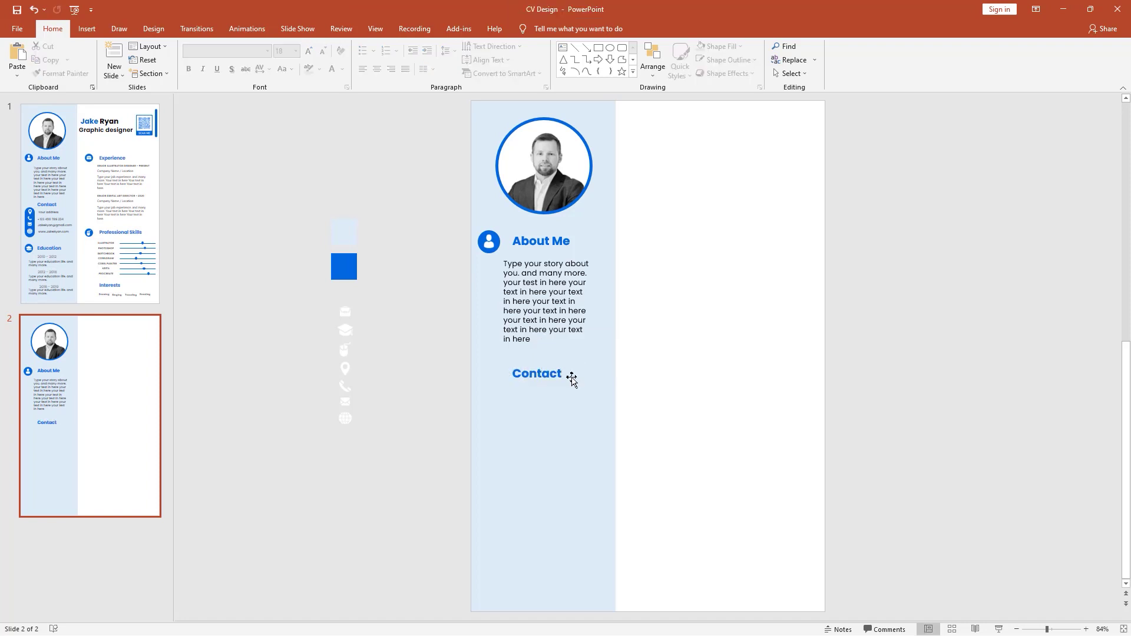
{"action": "left_click", "coordinate": [623, 49]}
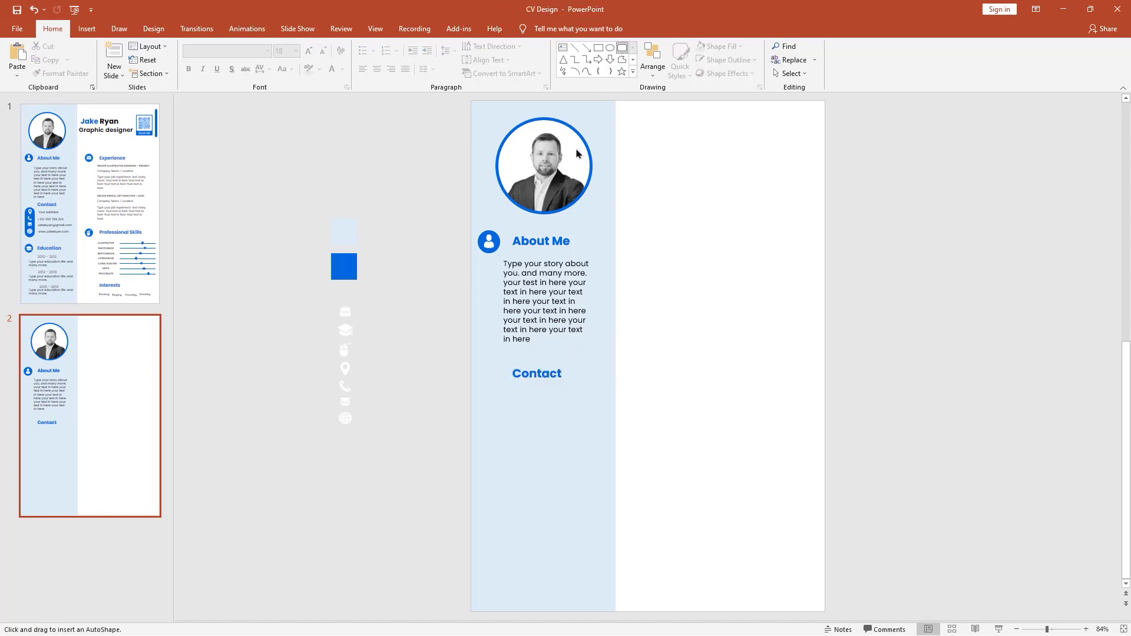
Step: Draw a tall fully rounded pill left of Contact with no outline and the recent blue fill
{"action": "left_click_drag", "start_coordinate": [478, 362], "coordinate": [508, 469]}
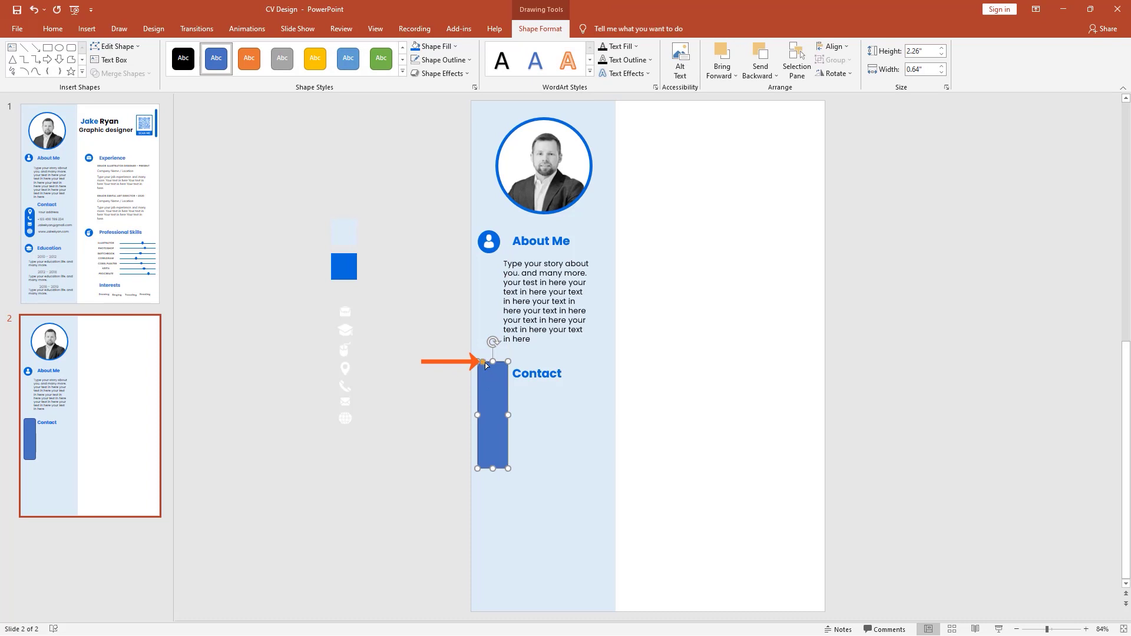
{"action": "left_click_drag", "start_coordinate": [486, 364], "coordinate": [497, 384]}
{"action": "right_click", "coordinate": [494, 389]}
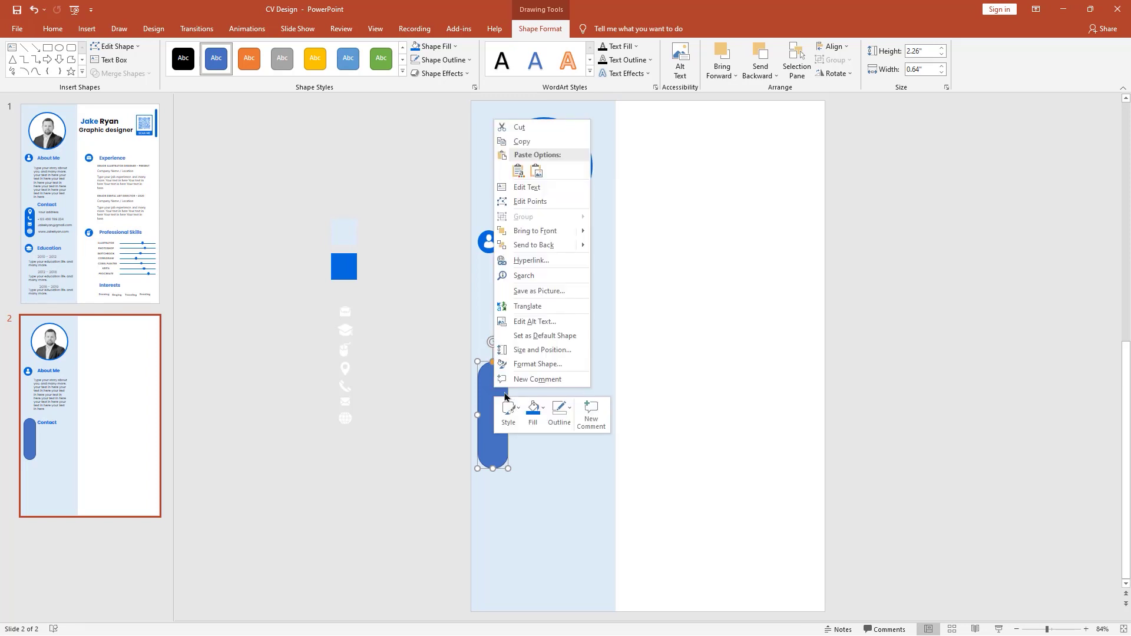
{"action": "left_click", "coordinate": [559, 415]}
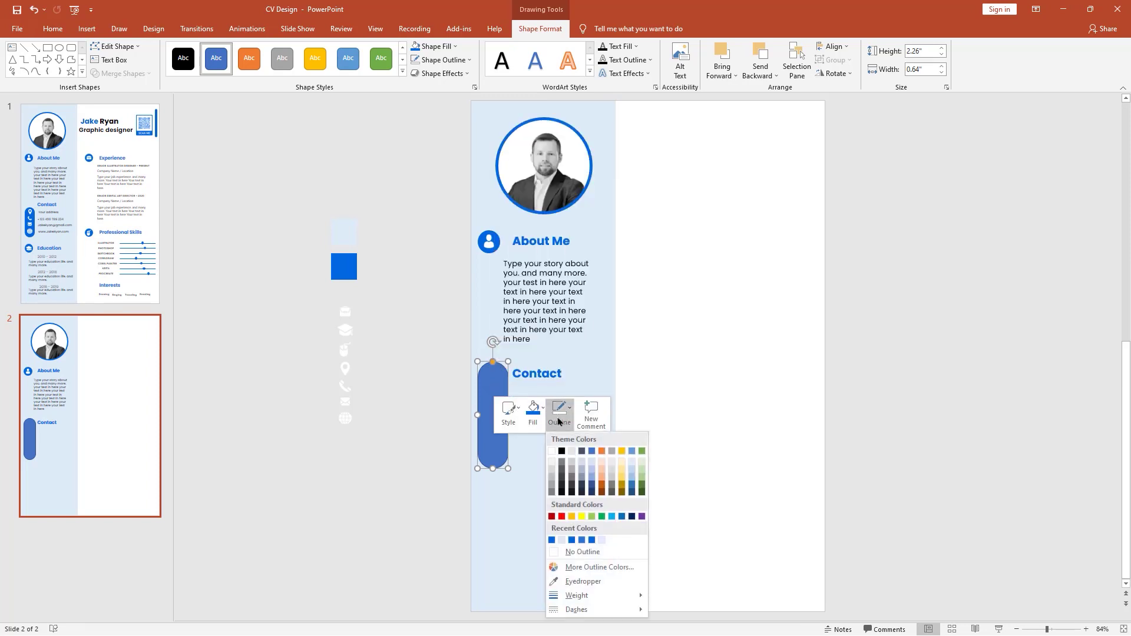
{"action": "left_click", "coordinate": [565, 552]}
{"action": "left_click", "coordinate": [538, 421]}
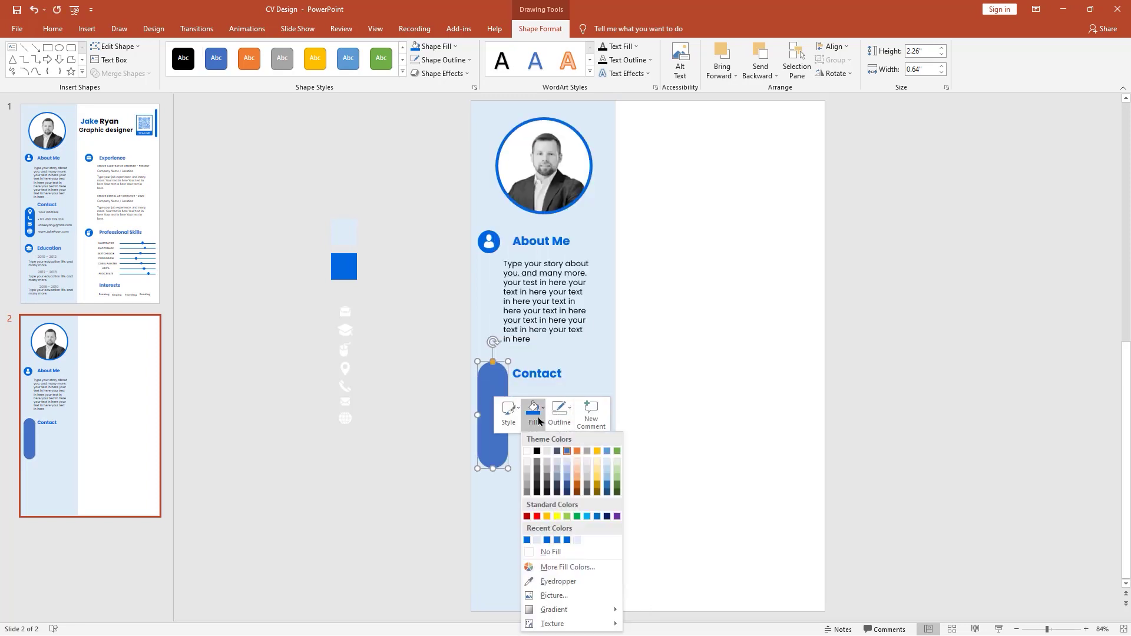
{"action": "left_click", "coordinate": [527, 540]}
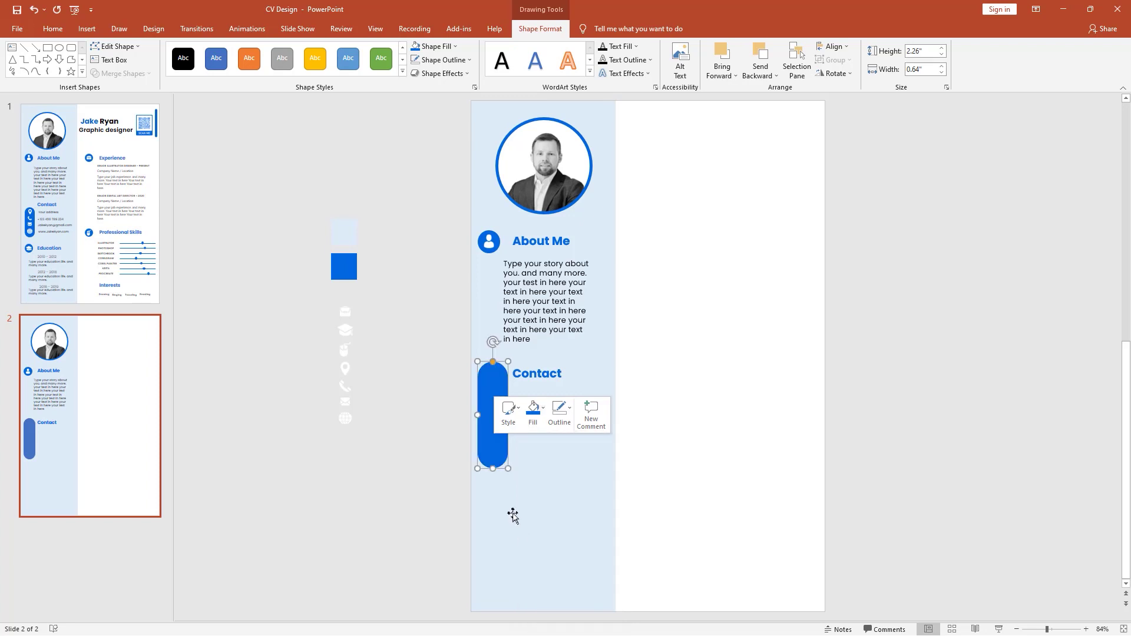
{"action": "left_click", "coordinate": [458, 400]}
{"action": "left_click", "coordinate": [366, 377]}
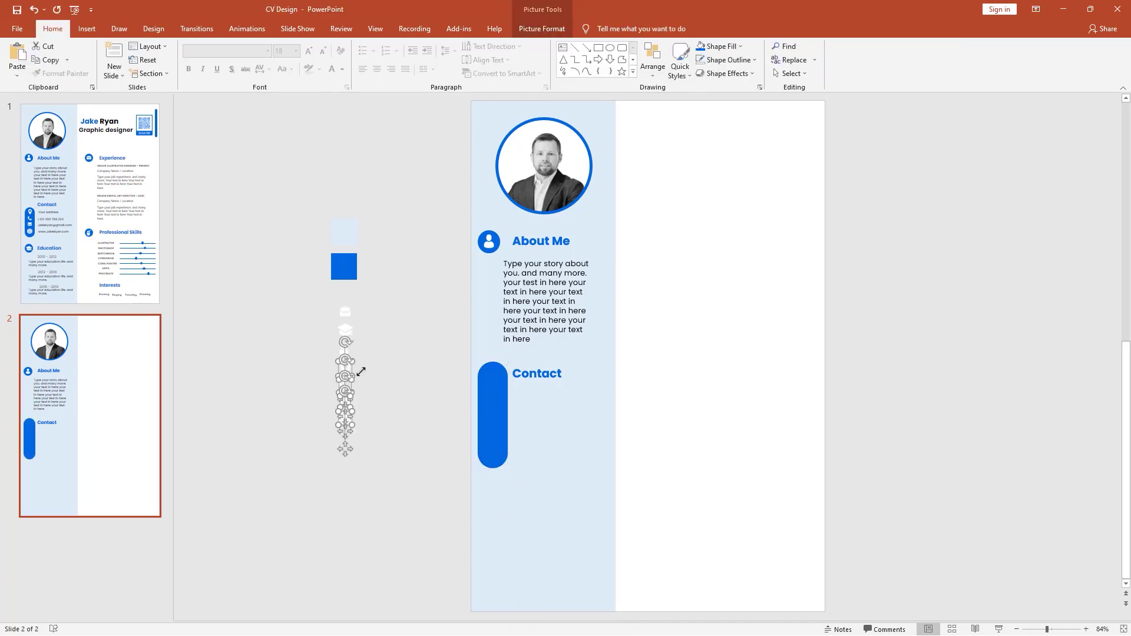
Step: Move the location, phone, email and globe icons into the blue pill
{"action": "left_click_drag", "start_coordinate": [346, 366], "coordinate": [493, 379]}
{"action": "left_click", "coordinate": [424, 407]}
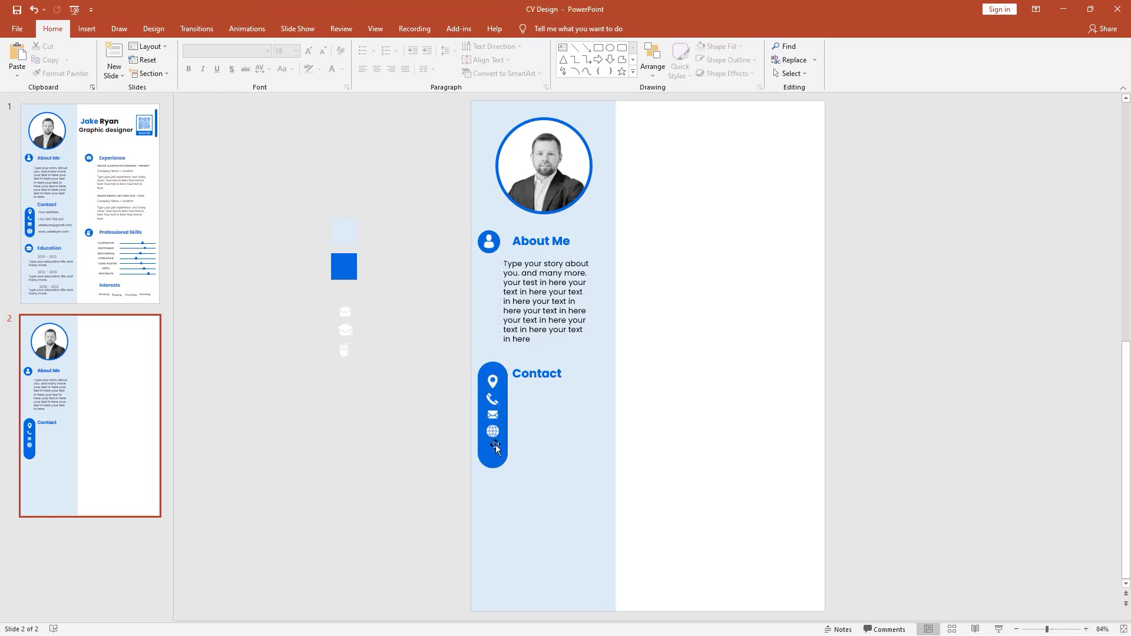
{"action": "scroll", "coordinate": [497, 451], "scroll_direction": "up", "scroll_amount": 4}
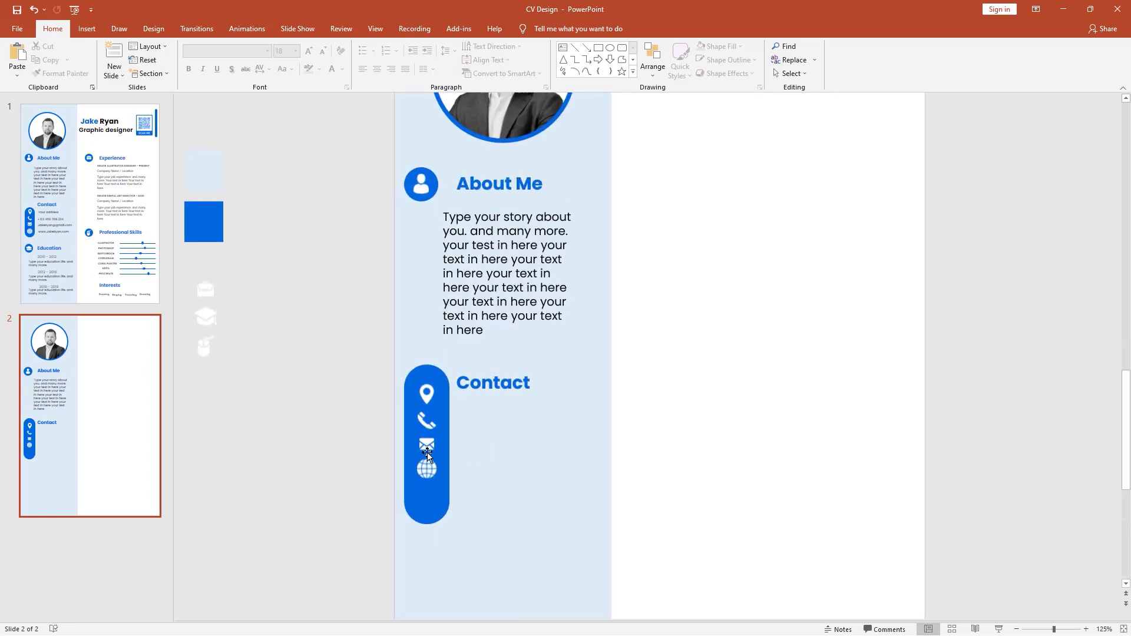
{"action": "left_click_drag", "start_coordinate": [427, 390], "coordinate": [426, 386]}
{"action": "left_click", "coordinate": [384, 422]}
{"action": "left_click", "coordinate": [430, 446]}
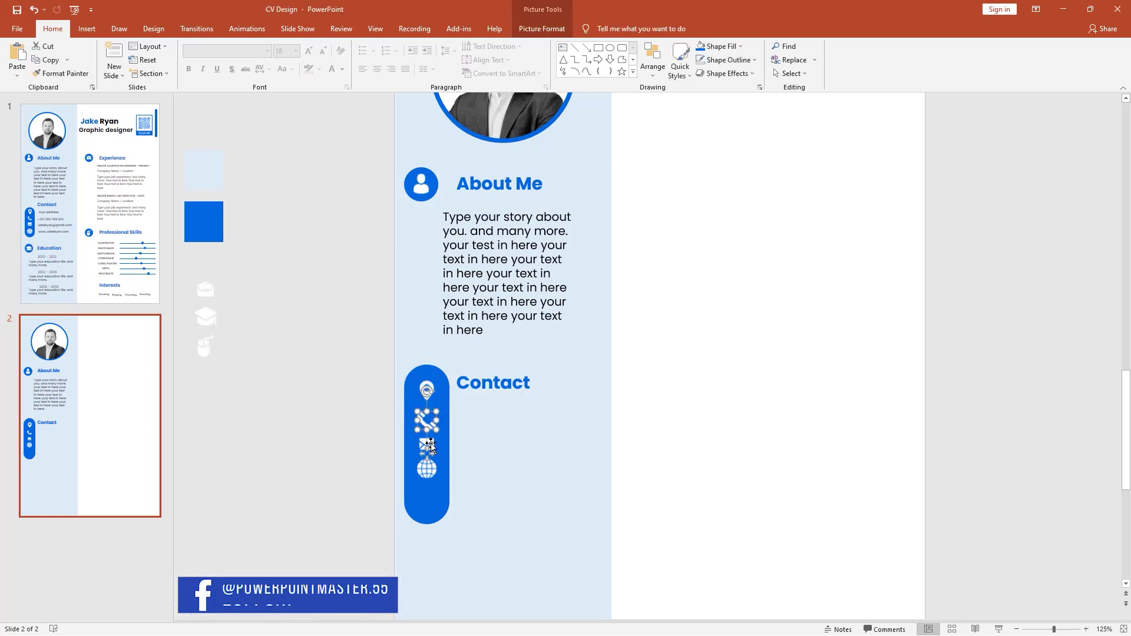
{"action": "left_click", "coordinate": [431, 468]}
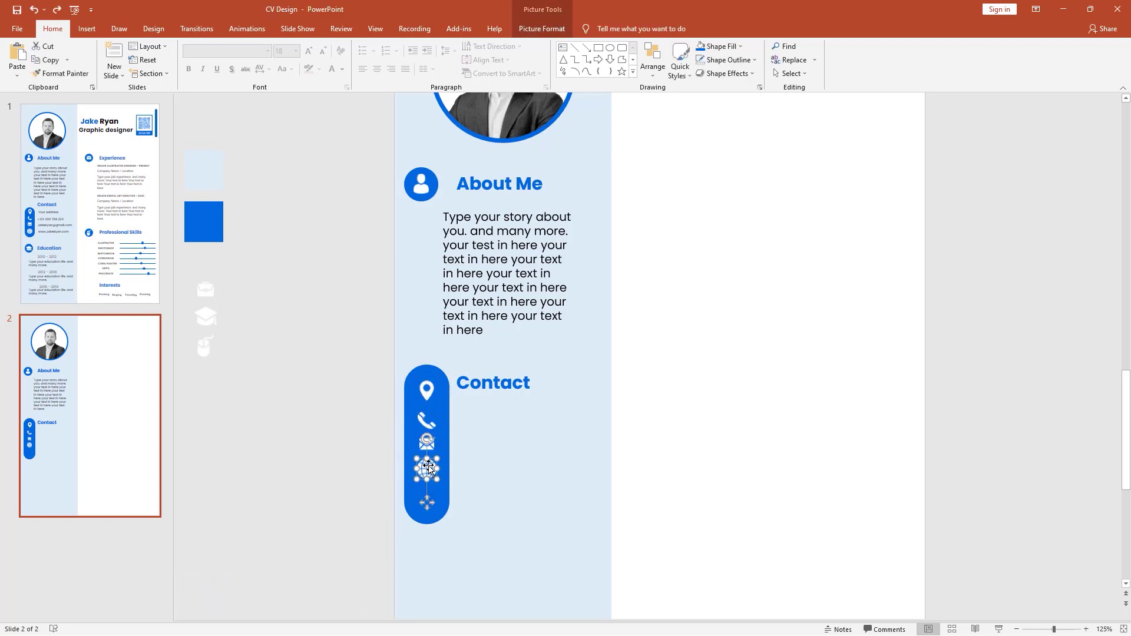
Step: Shorten the pill to fit the four icons, then return to slide 1
{"action": "left_click", "coordinate": [427, 508]}
{"action": "left_click_drag", "start_coordinate": [427, 525], "coordinate": [427, 492]}
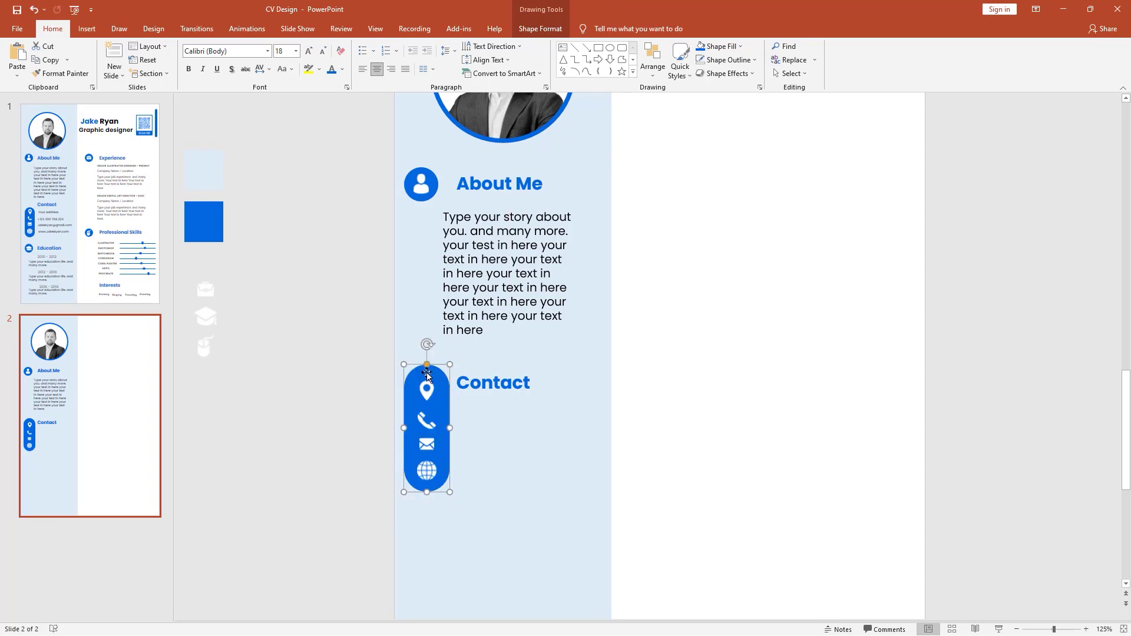
{"action": "left_click_drag", "start_coordinate": [371, 353], "coordinate": [460, 519]}
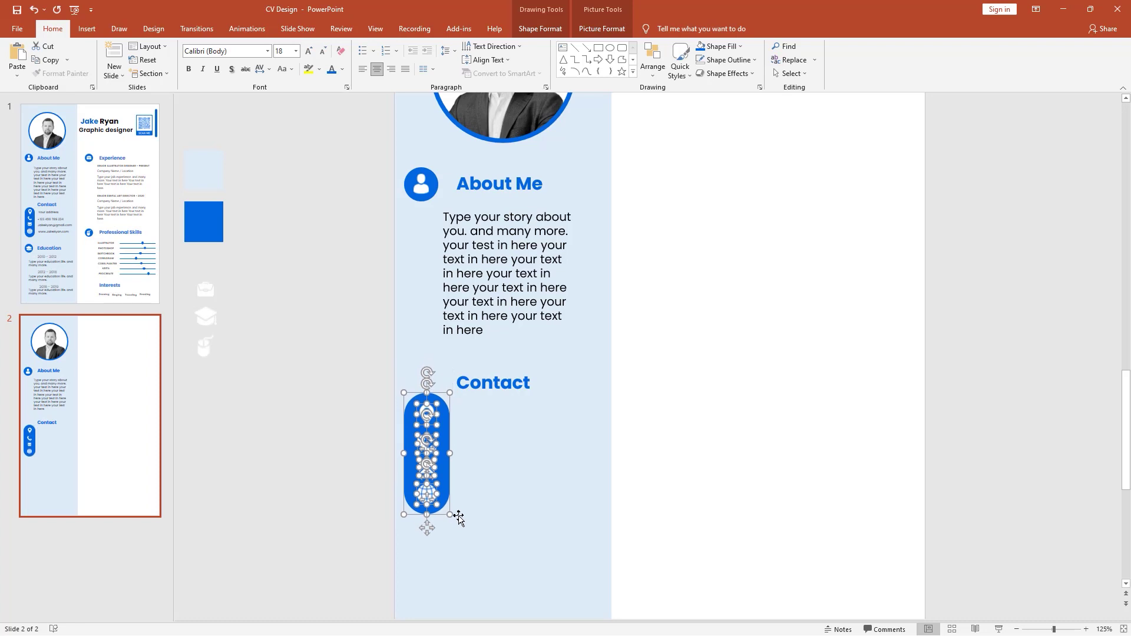
{"action": "left_click", "coordinate": [317, 393]}
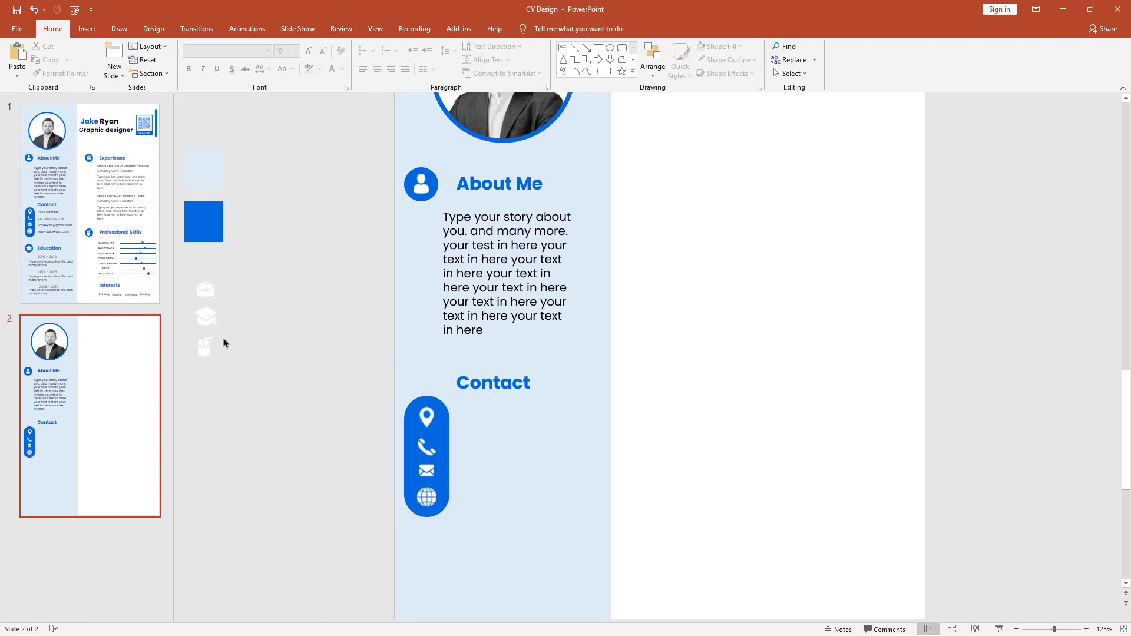
{"action": "left_click", "coordinate": [75, 262]}
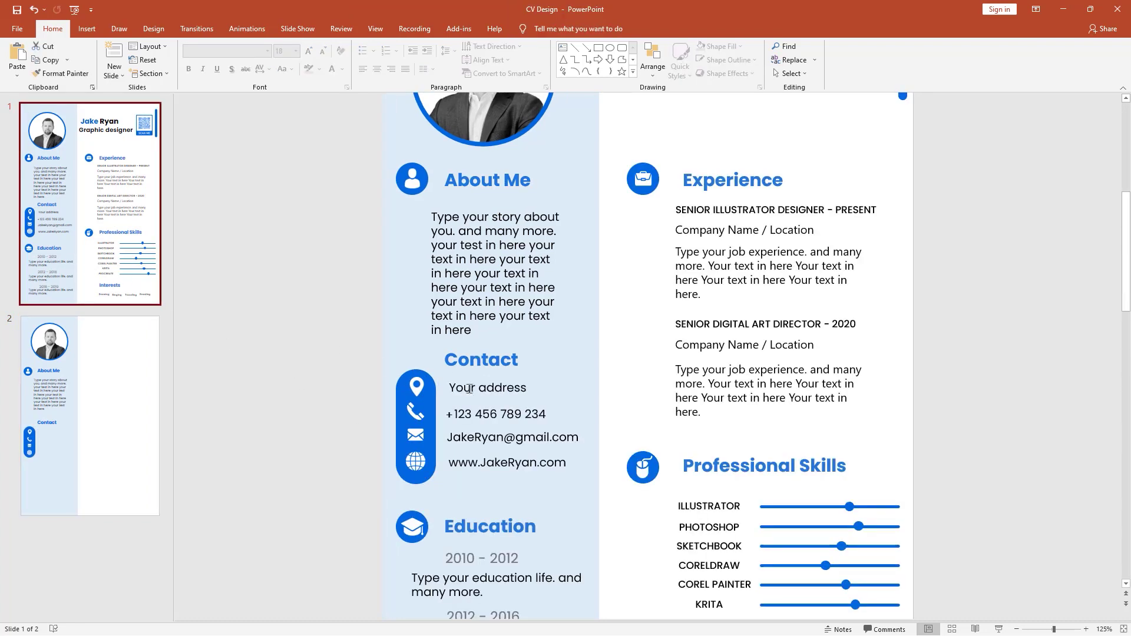
Step: Paste slide 1's address, phone, email and website text boxes onto slide 2
{"action": "left_click", "coordinate": [469, 389]}
{"action": "left_click", "coordinate": [470, 416], "text": "shift"}
{"action": "left_click", "coordinate": [469, 439], "text": "shift"}
{"action": "left_click", "coordinate": [466, 462], "text": "shift"}
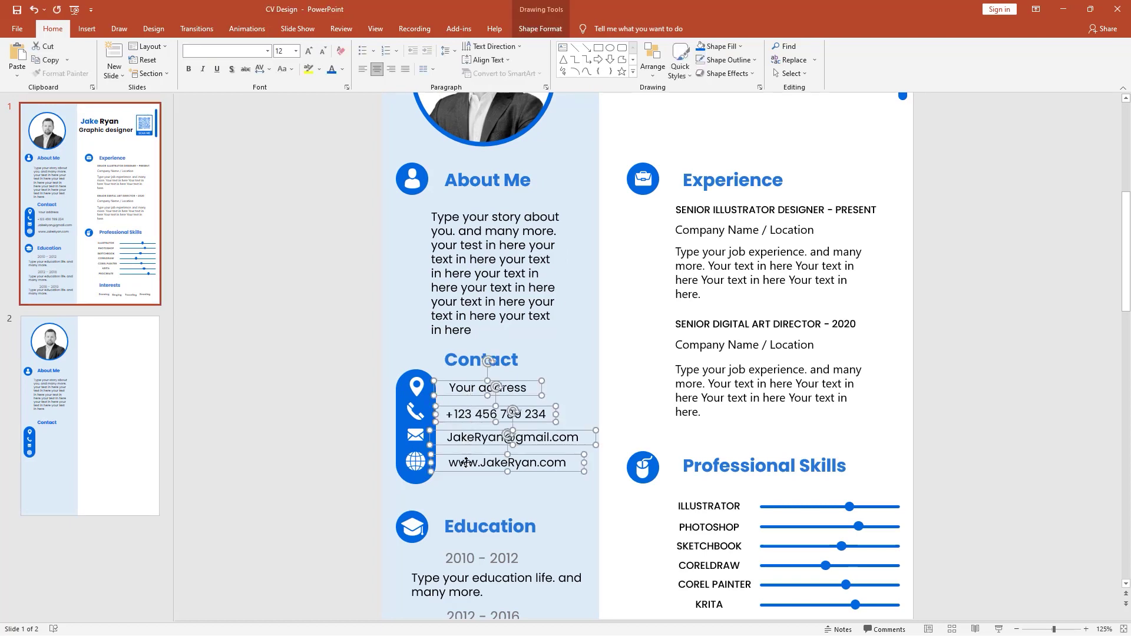
{"action": "left_click", "coordinate": [139, 435]}
{"action": "key", "text": "ctrl+v"}
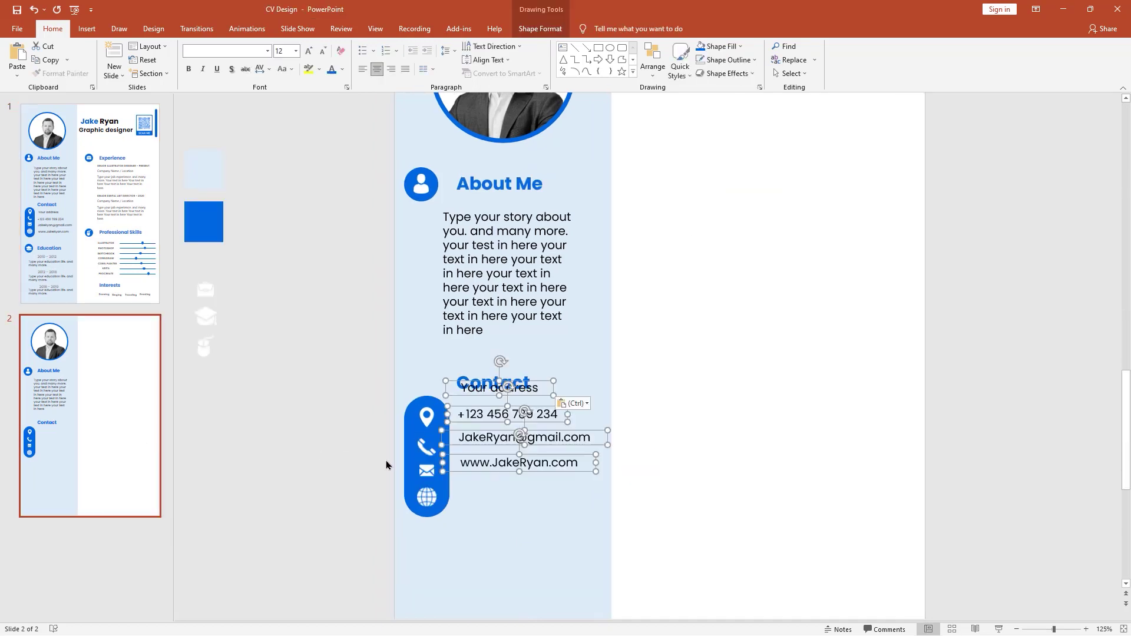
Step: Line up the pasted contact details beside the Contact pill's icons
{"action": "left_click_drag", "start_coordinate": [484, 378], "coordinate": [482, 410]}
{"action": "left_click", "coordinate": [377, 388]}
{"action": "left_click", "coordinate": [488, 417]}
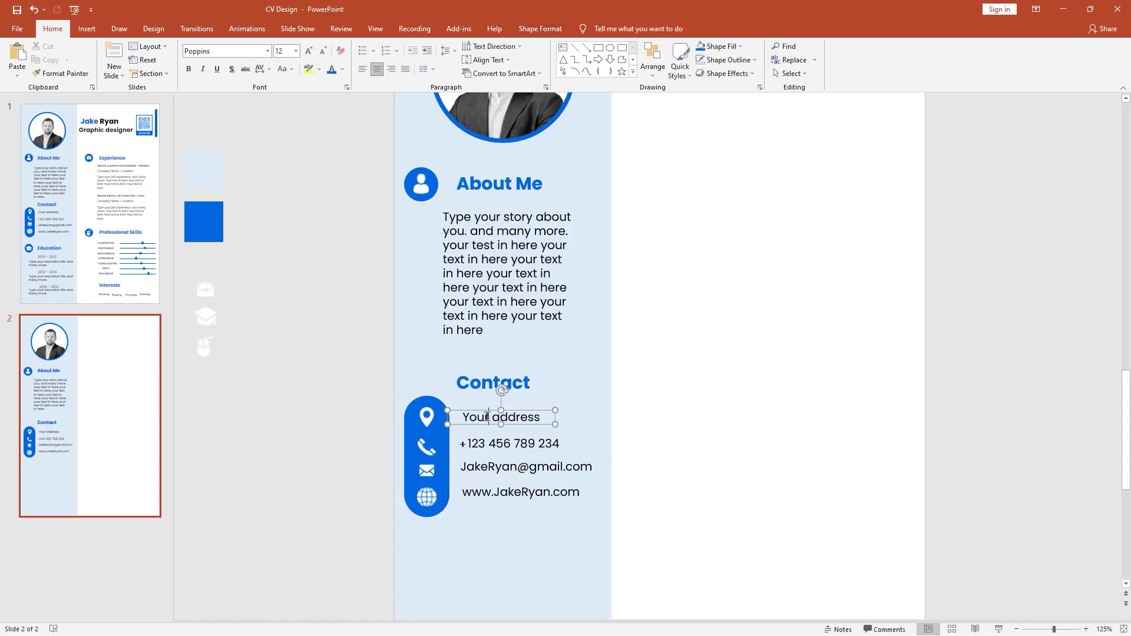